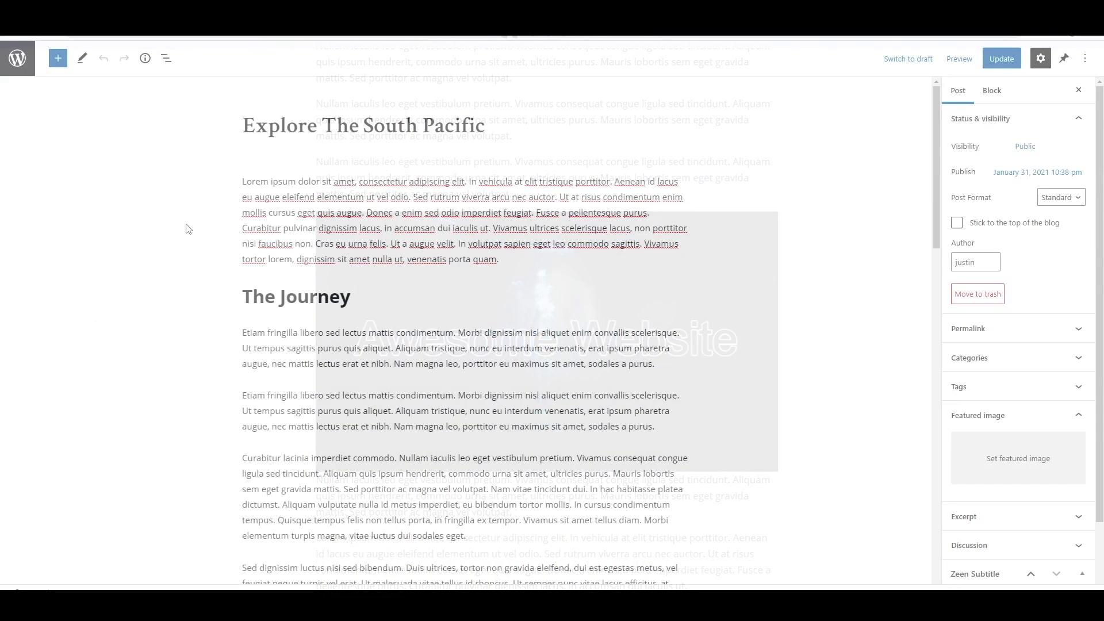
# Step: Insert a Firepro block before the post's opening paragraph and start its project from scratch
pyautogui.click(437, 181)
pyautogui.click(445, 153)
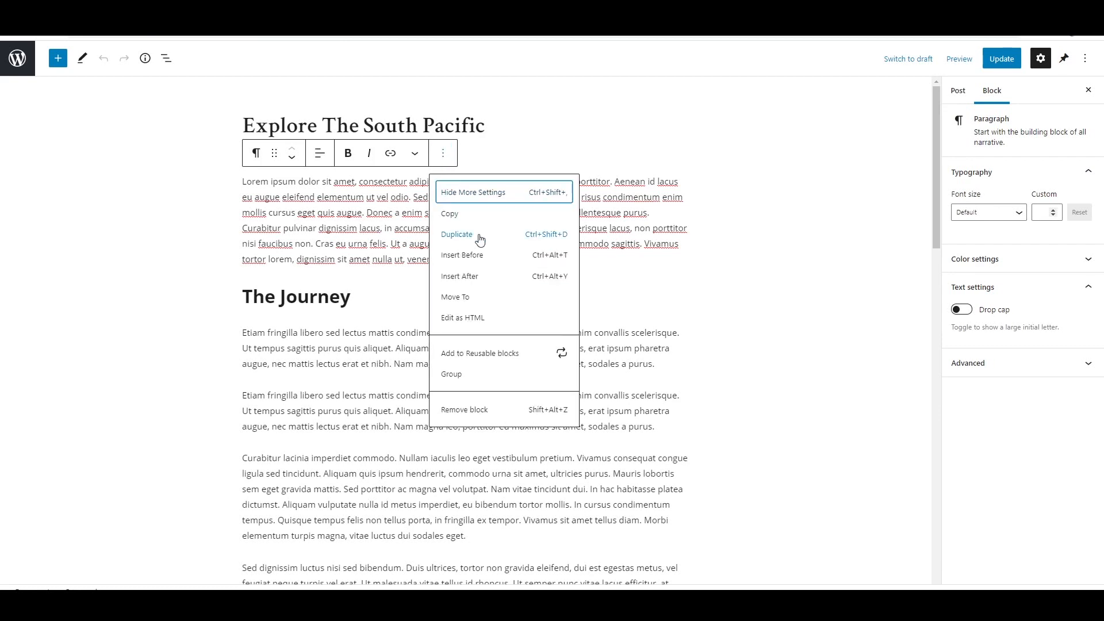
pyautogui.click(460, 255)
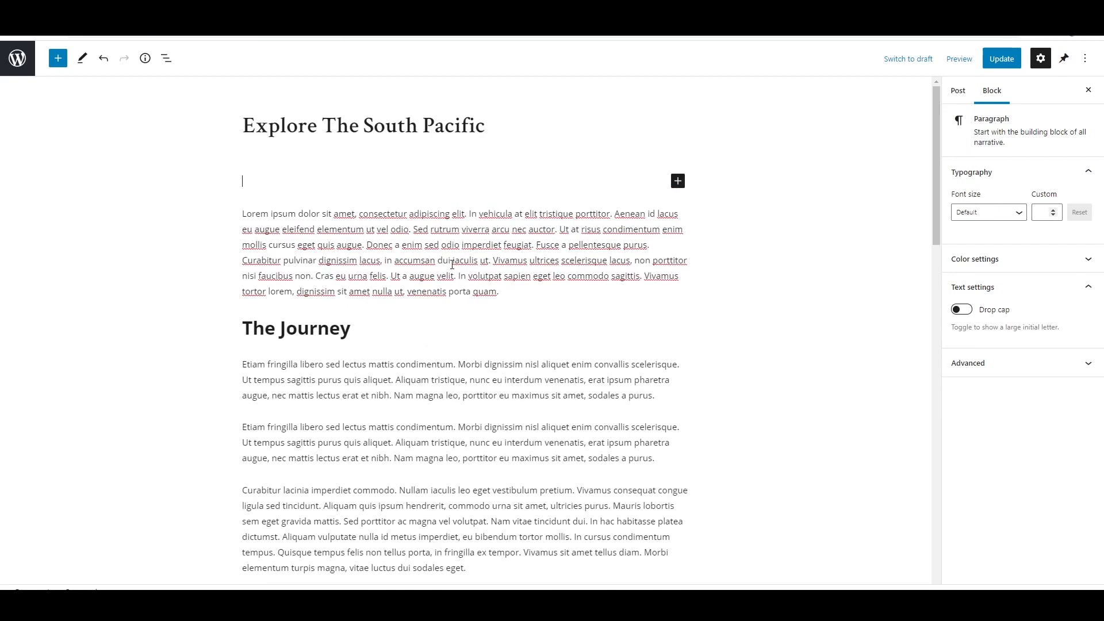
pyautogui.click(678, 181)
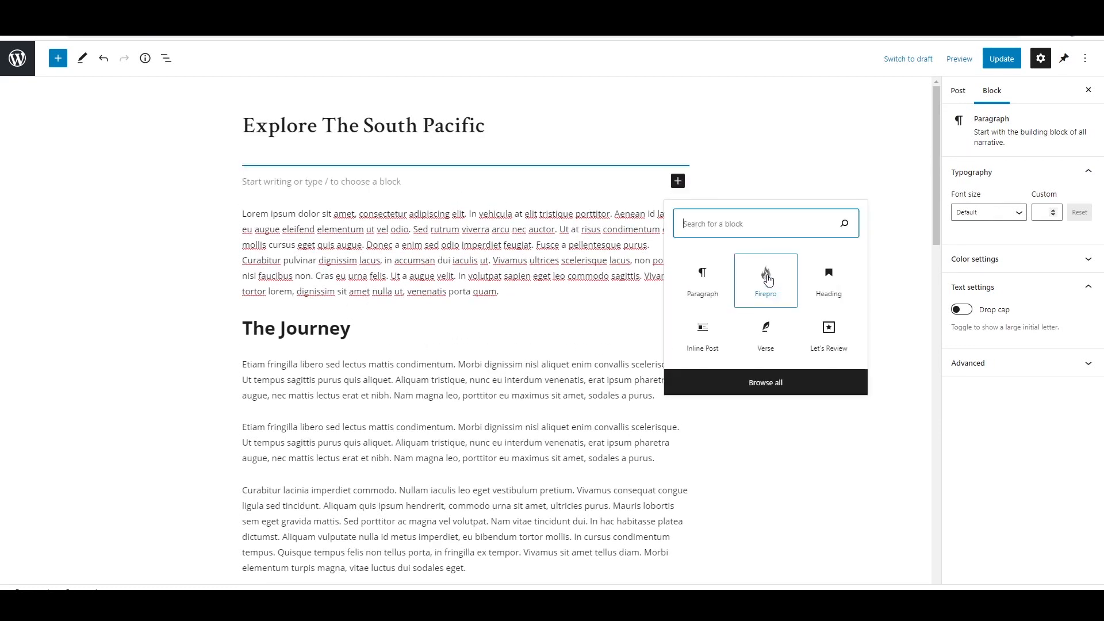
pyautogui.click(768, 280)
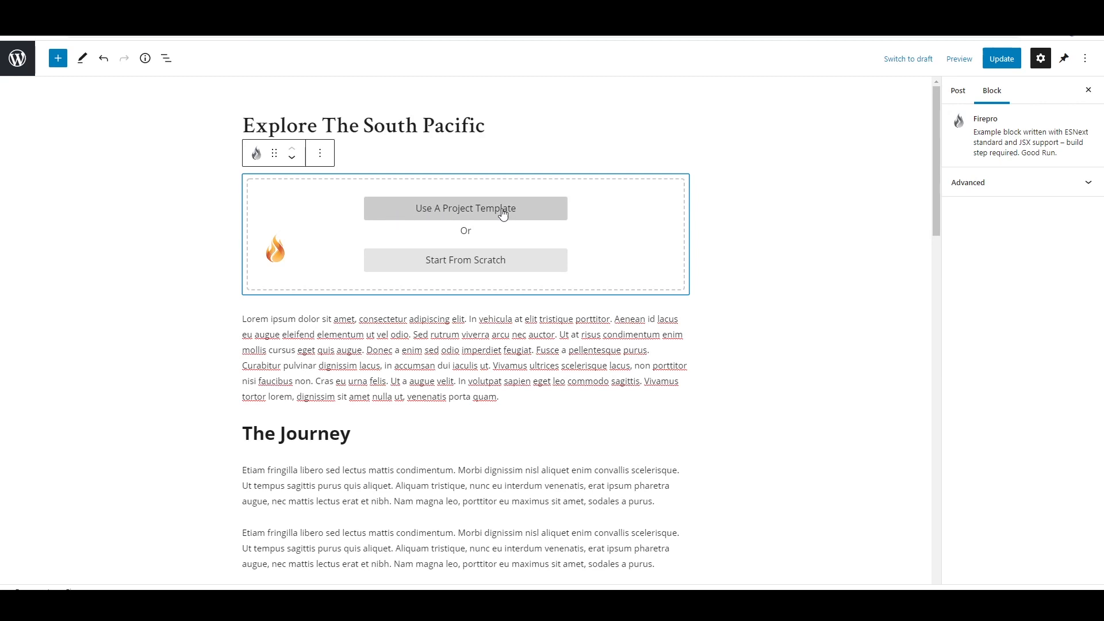
pyautogui.click(450, 270)
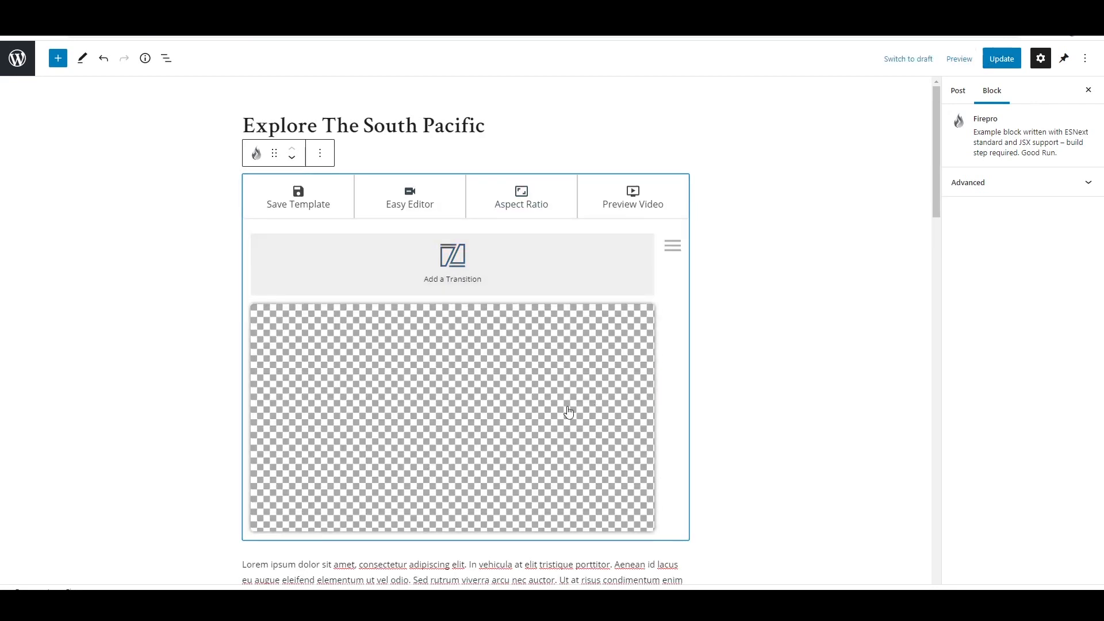
# Step: Open the blank slide for editing and set its background image to Frequent-Traveler-Successful.jpg from the media library
pyautogui.click(369, 386)
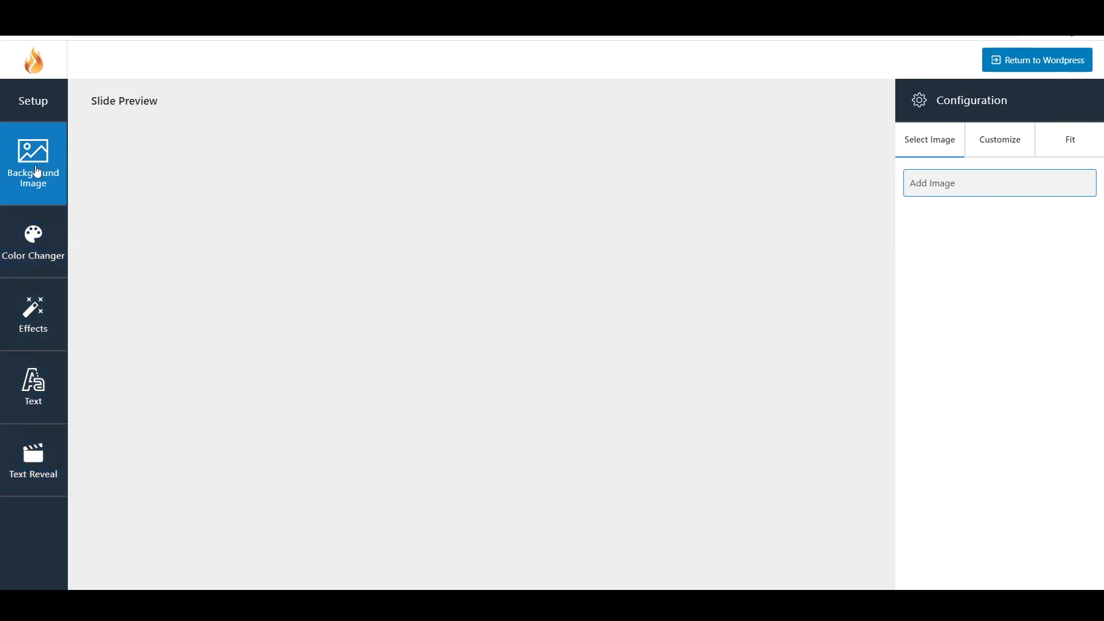
pyautogui.click(1000, 197)
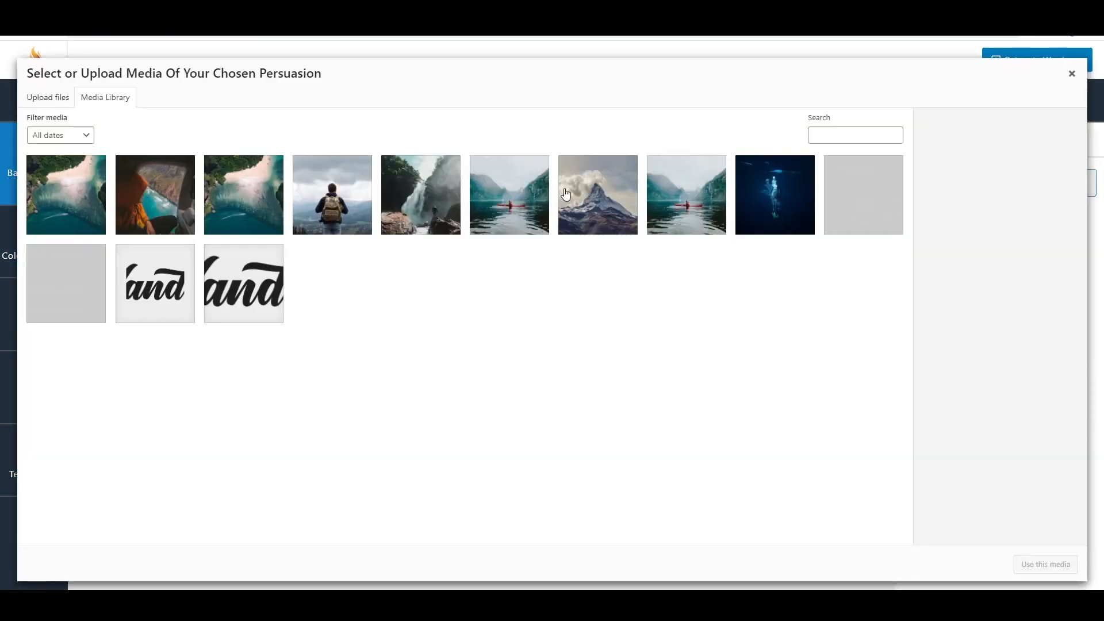
pyautogui.click(334, 193)
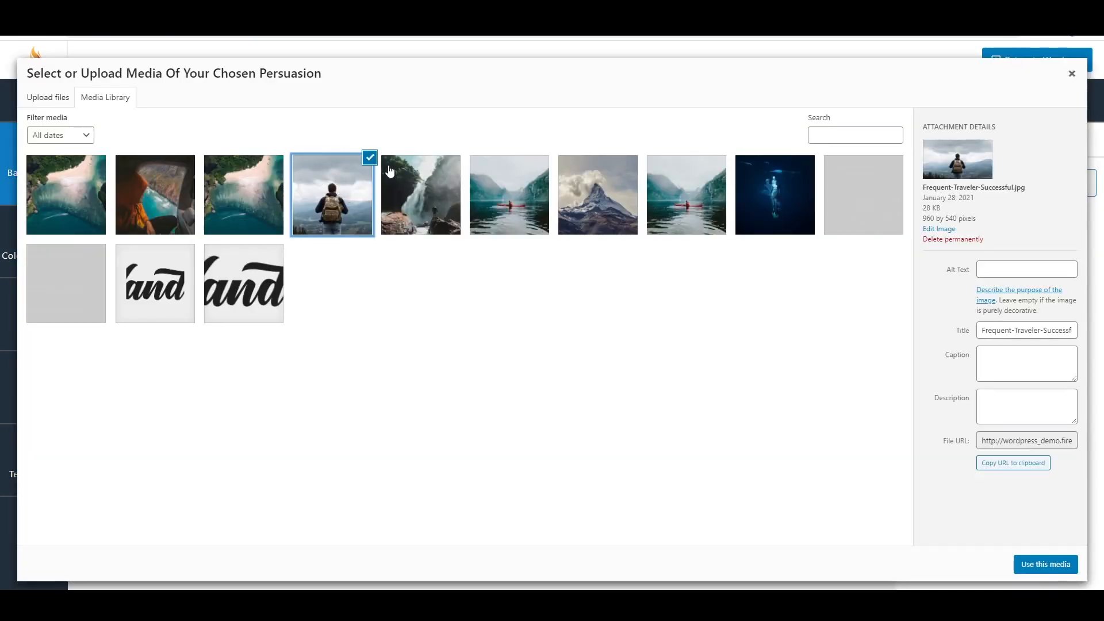
pyautogui.click(1046, 565)
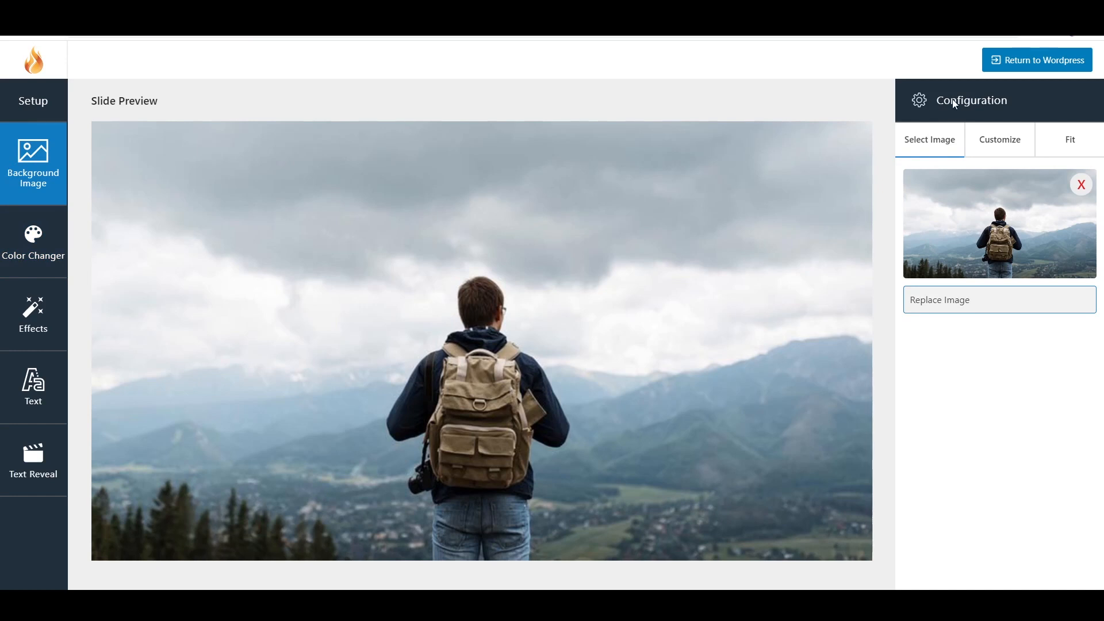
# Step: Try out the blur size and bloom adjustments on the background image
pyautogui.click(1001, 140)
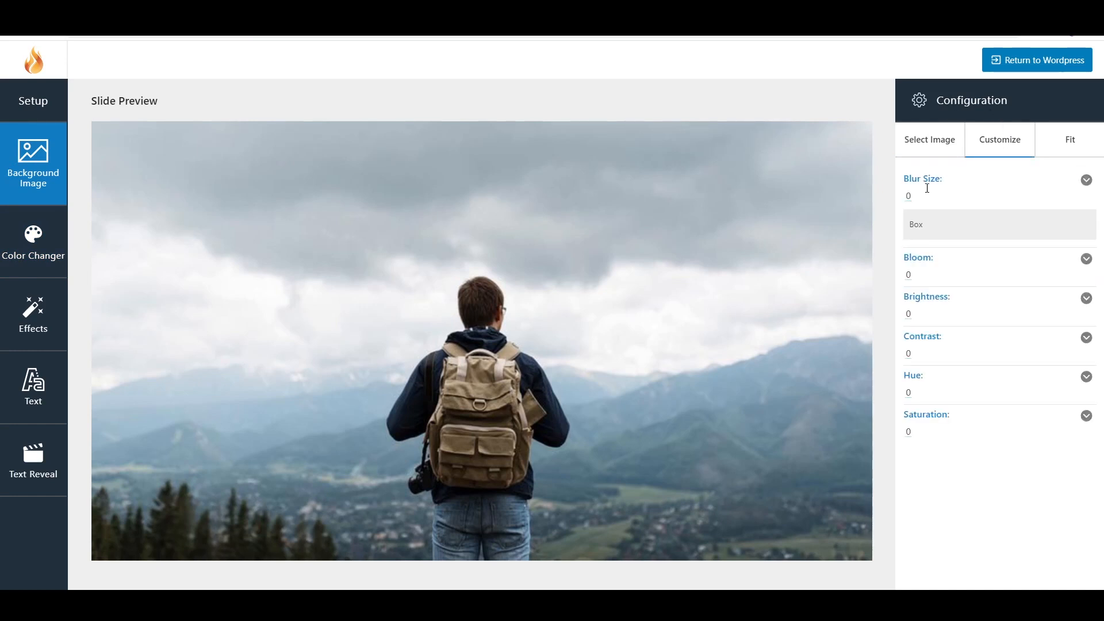
pyautogui.moveTo(909, 196)
pyautogui.mouseDown()
pyautogui.moveTo(944, 196)
pyautogui.moveTo(910, 196)
pyautogui.mouseUp()
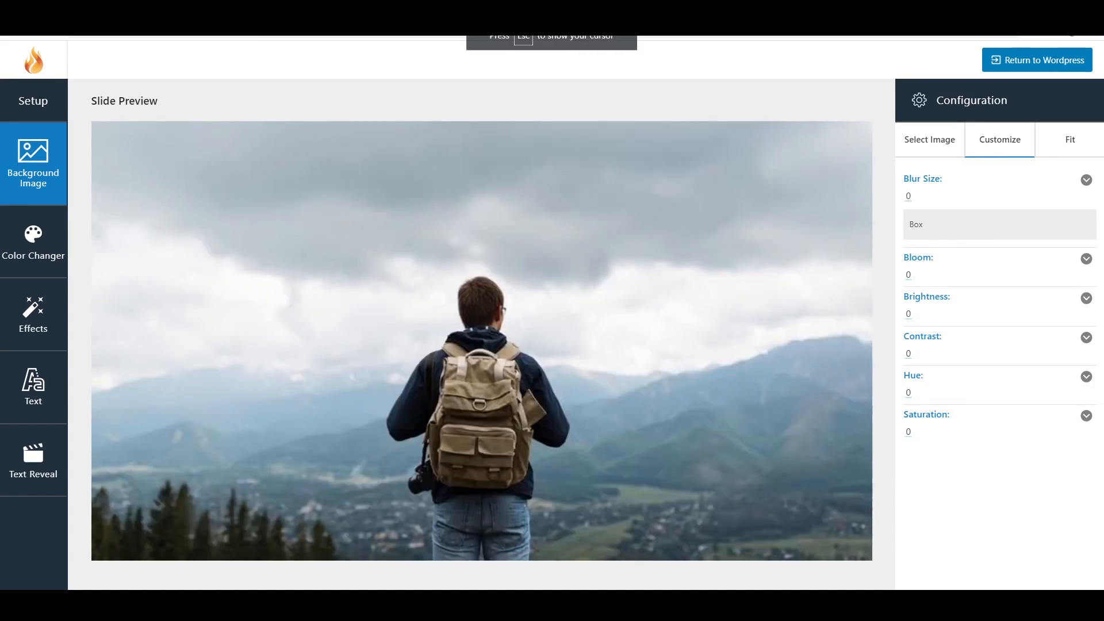
pyautogui.moveTo(909, 275)
pyautogui.mouseDown()
pyautogui.moveTo(967, 275)
pyautogui.moveTo(910, 275)
pyautogui.mouseUp()
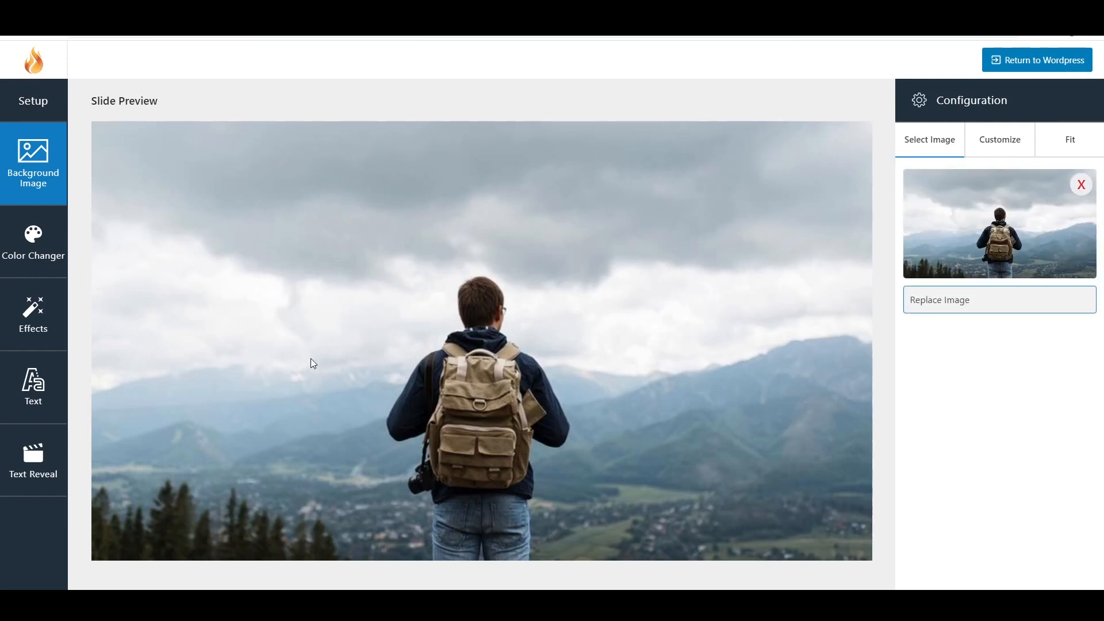
# Step: Try the Duo Tone color effect on the slide, brightening its highlight color and changing the shadow color's hue
pyautogui.click(32, 254)
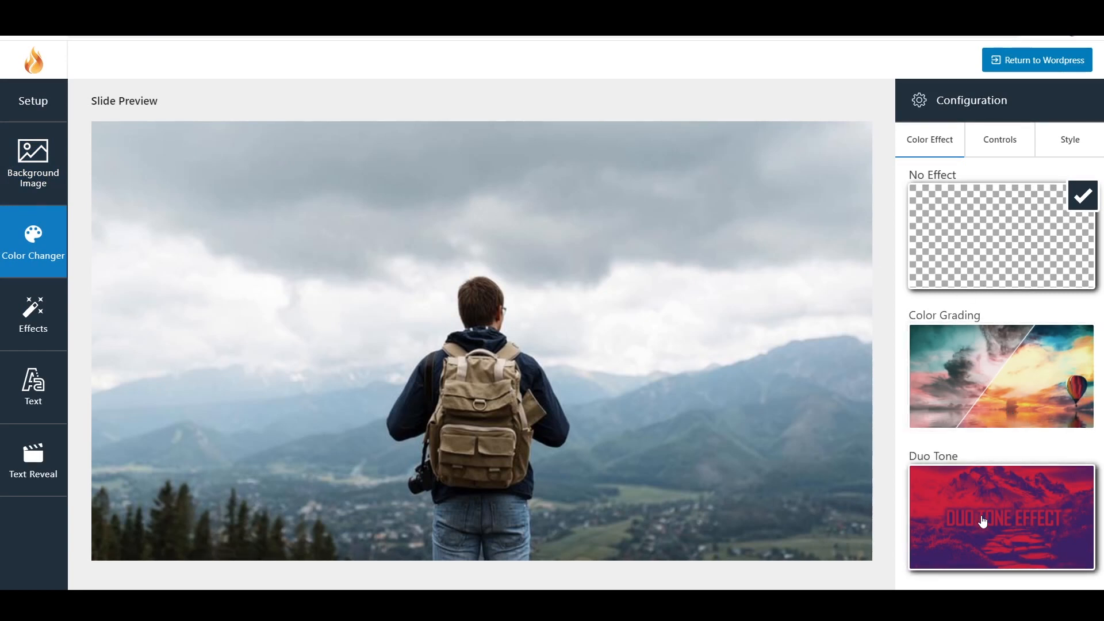
pyautogui.click(994, 501)
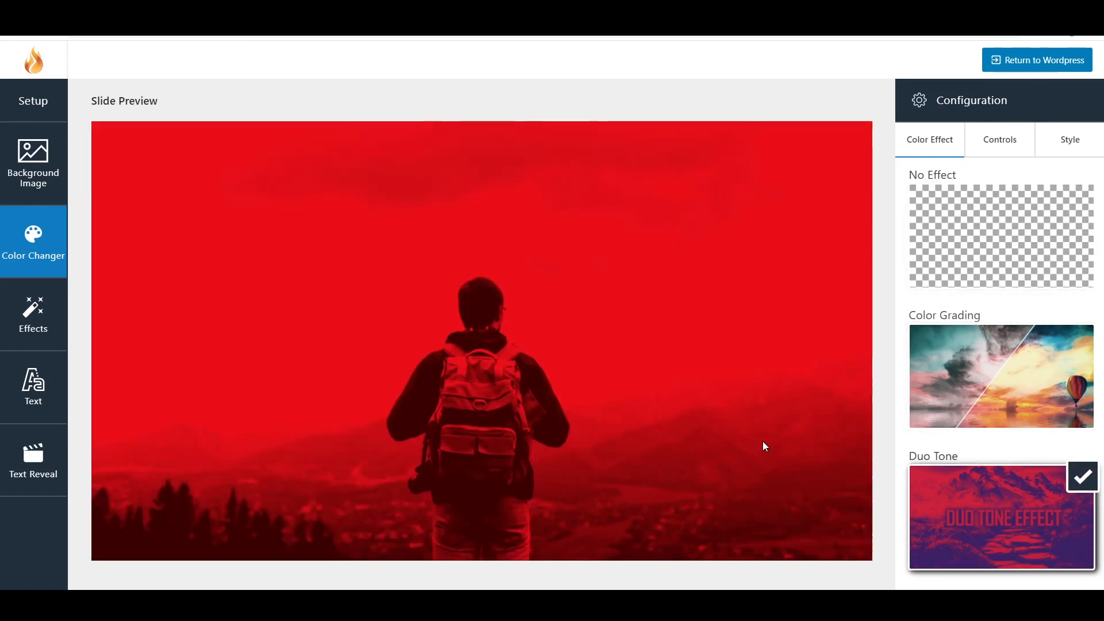
pyautogui.click(991, 147)
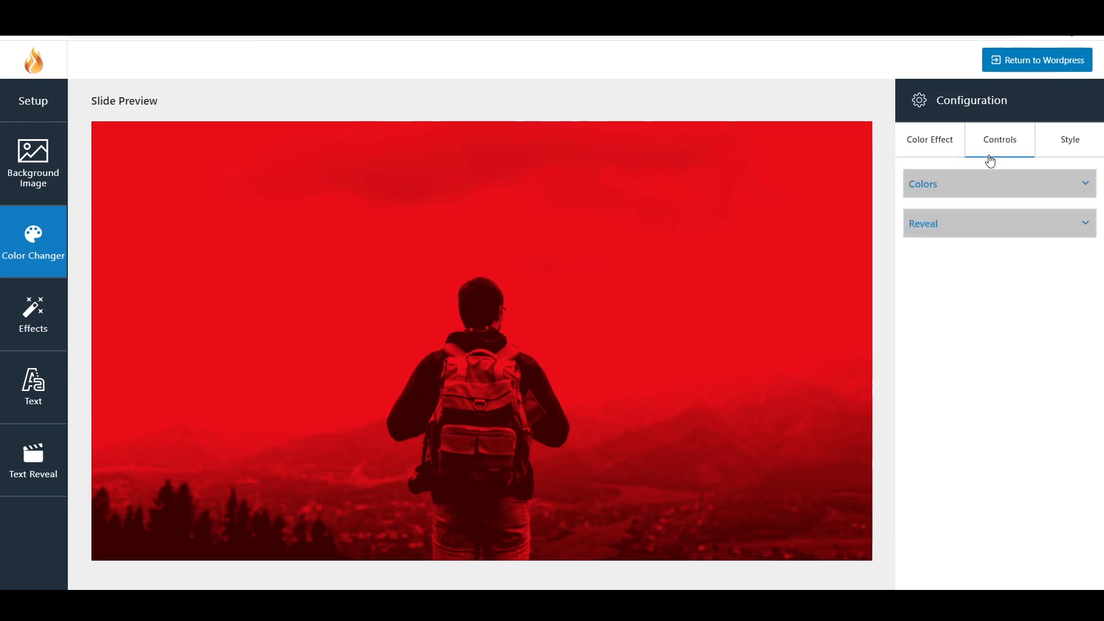
pyautogui.click(993, 185)
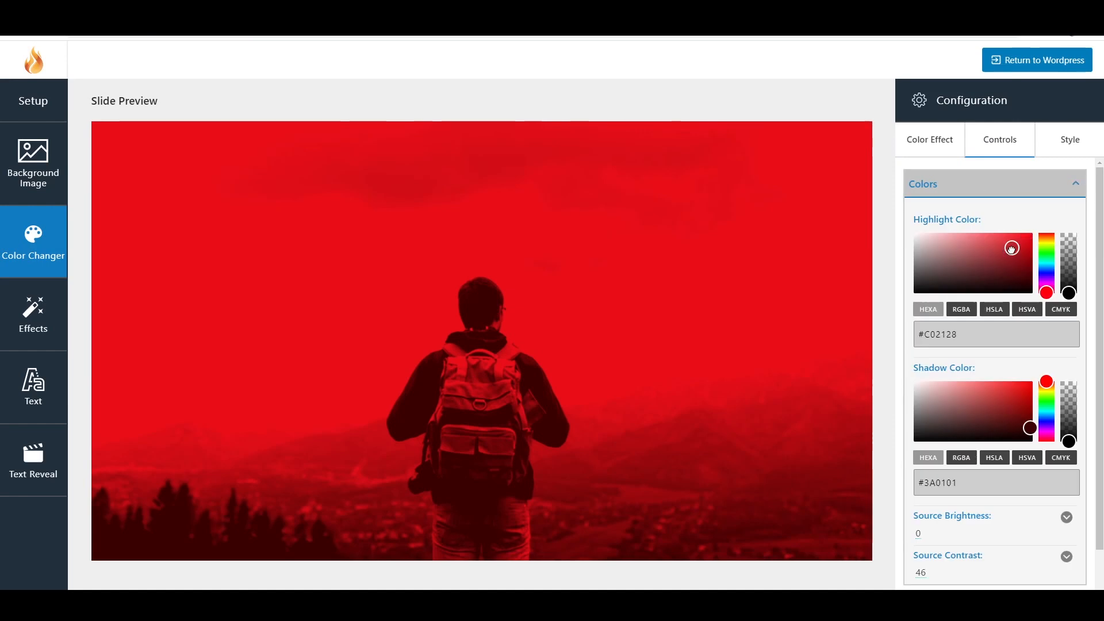
pyautogui.moveTo(1012, 249)
pyautogui.mouseDown()
pyautogui.moveTo(857, 225)
pyautogui.moveTo(957, 257)
pyautogui.moveTo(1006, 257)
pyautogui.moveTo(1016, 233)
pyautogui.mouseUp()
pyautogui.click(1047, 413)
pyautogui.click(1051, 404)
# Step: Switch the slide's color effect to Color Grading and try the first and third Brighten styles
pyautogui.click(930, 140)
pyautogui.click(994, 392)
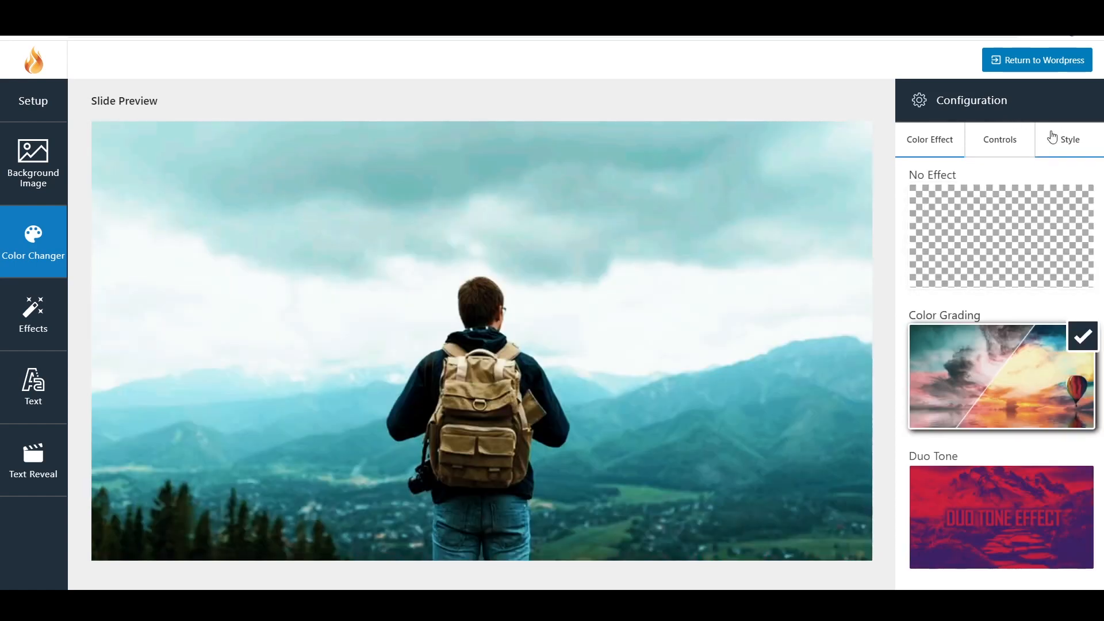
pyautogui.click(1062, 148)
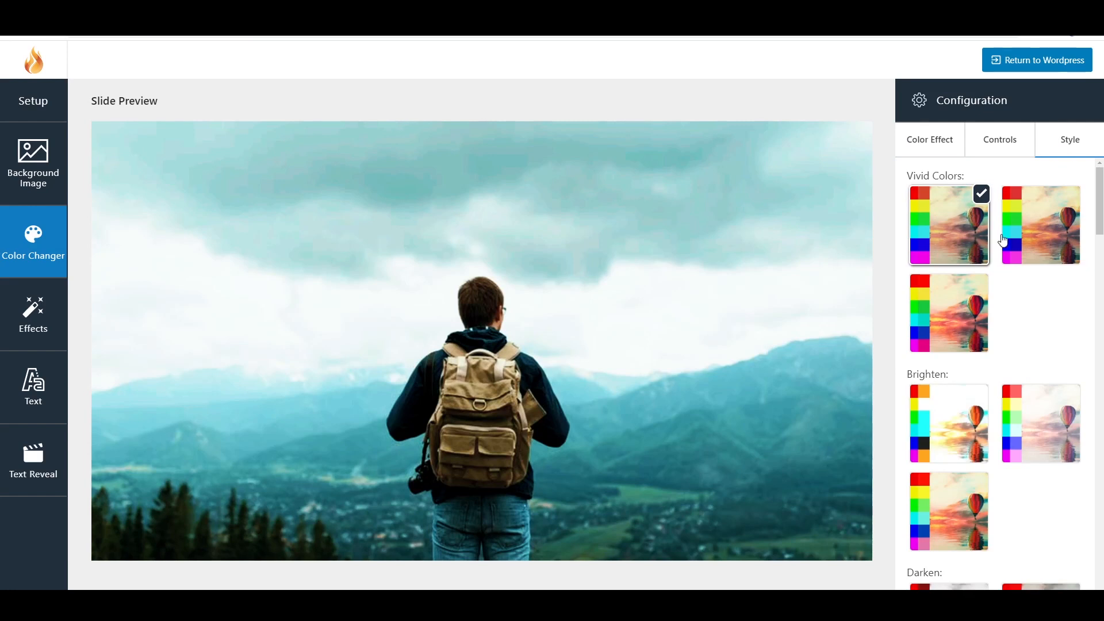
pyautogui.scroll(-2, 937, 369)
pyautogui.click(933, 316)
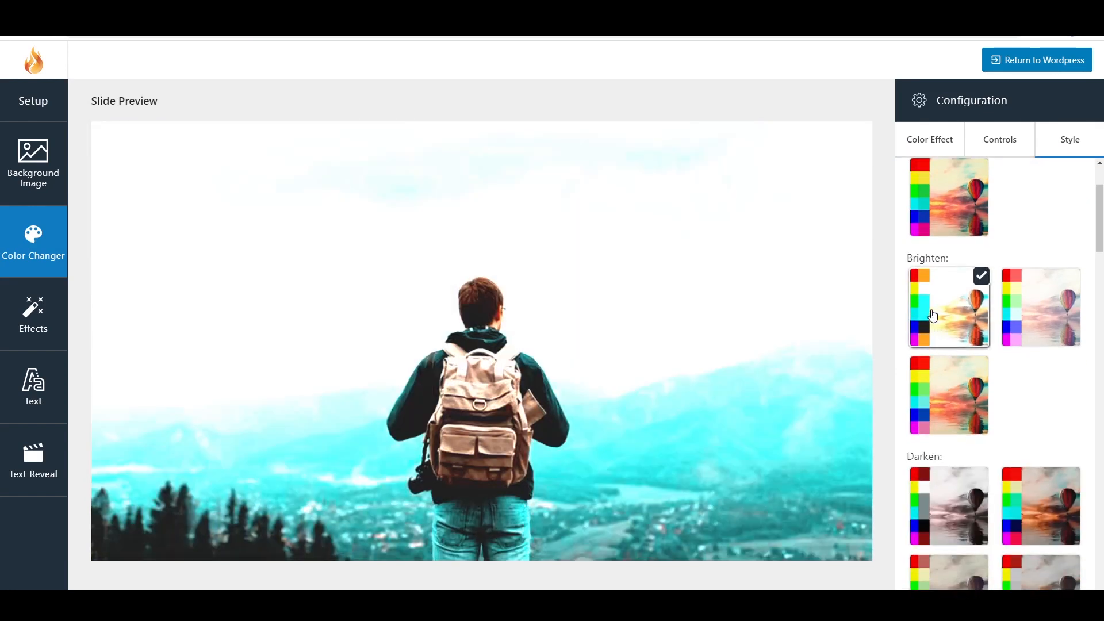
pyautogui.click(941, 380)
# Step: Try the first, third and fifth Darken color grading styles on the slide
pyautogui.scroll(-2, 941, 380)
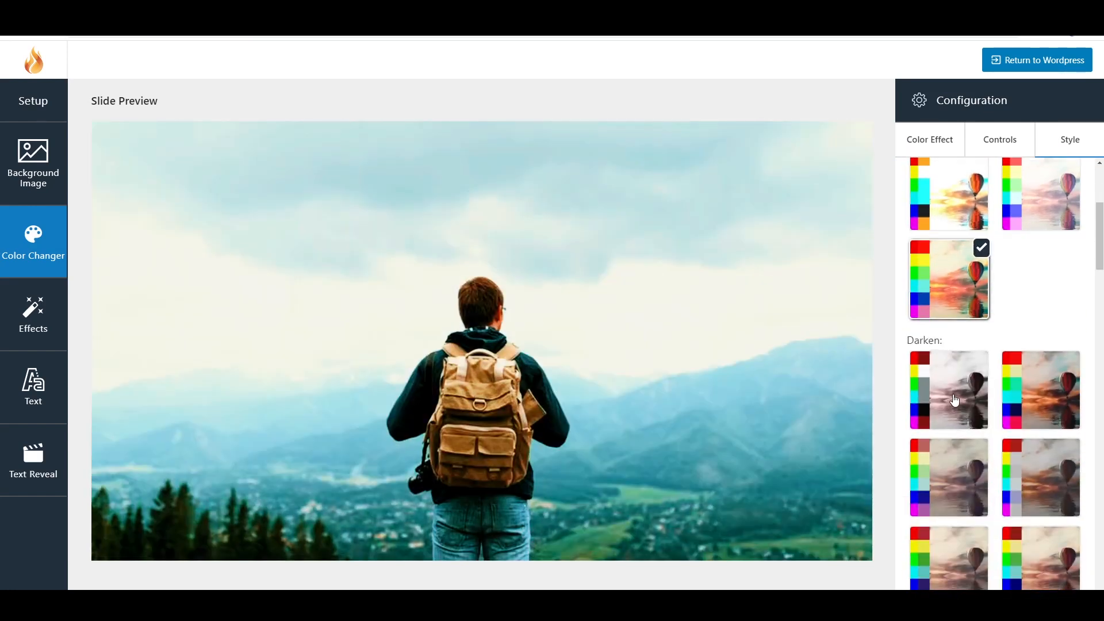
pyautogui.click(955, 402)
pyautogui.click(960, 469)
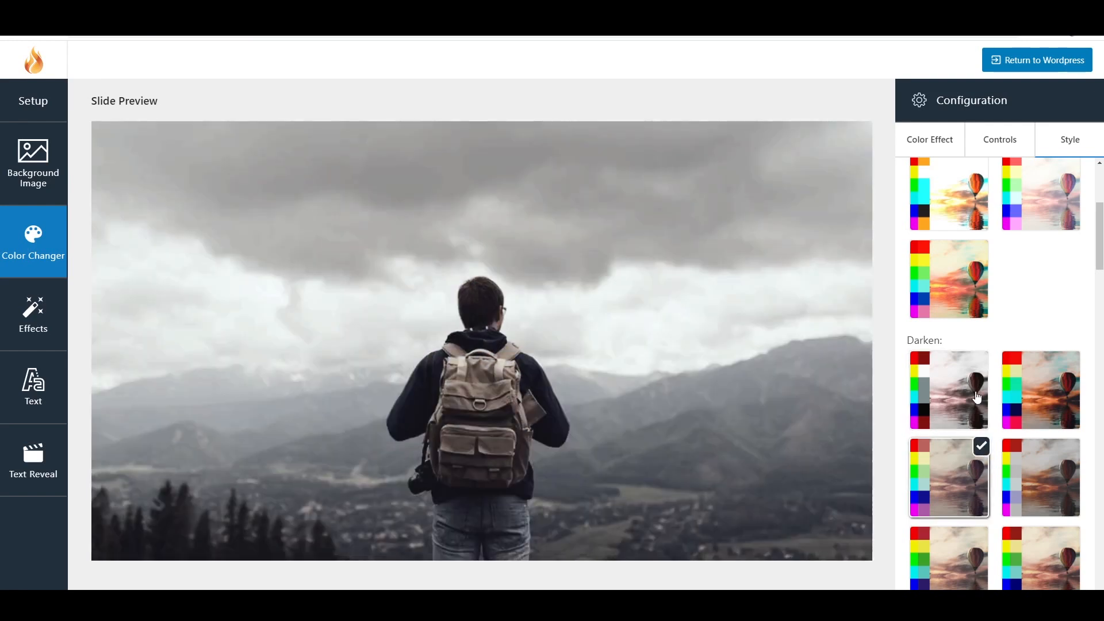
pyautogui.scroll(-4, 974, 396)
pyautogui.click(961, 345)
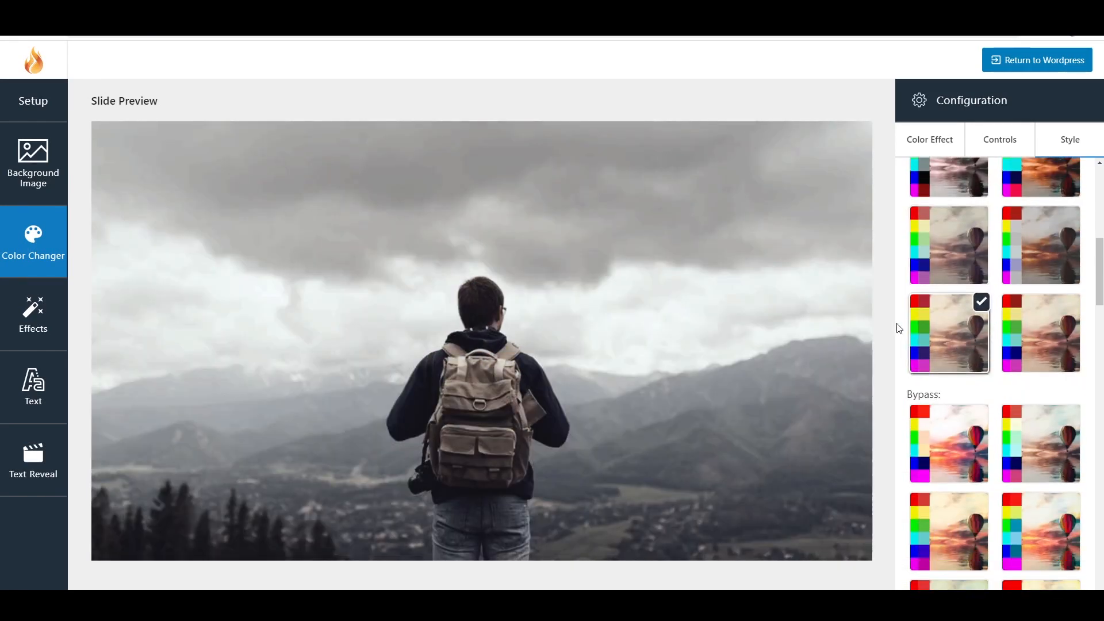
# Step: Compare the first Bypass style with the fifth Darken style, keeping the Darken style at grading strength 0.38
pyautogui.scroll(-2, 956, 335)
pyautogui.click(923, 348)
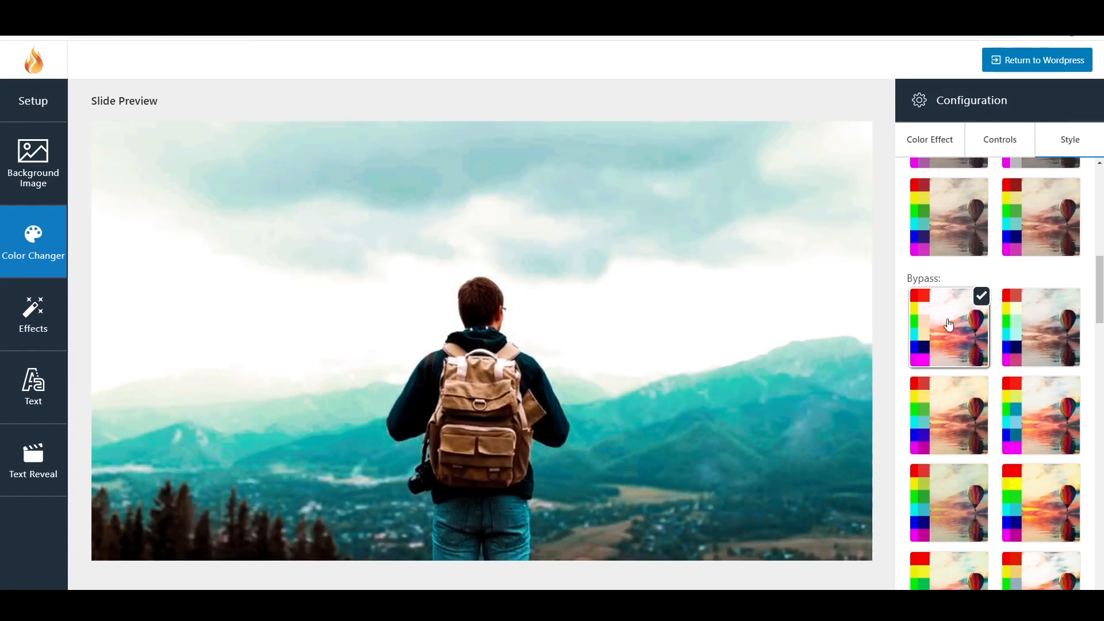
pyautogui.scroll(2, 987, 298)
pyautogui.click(986, 300)
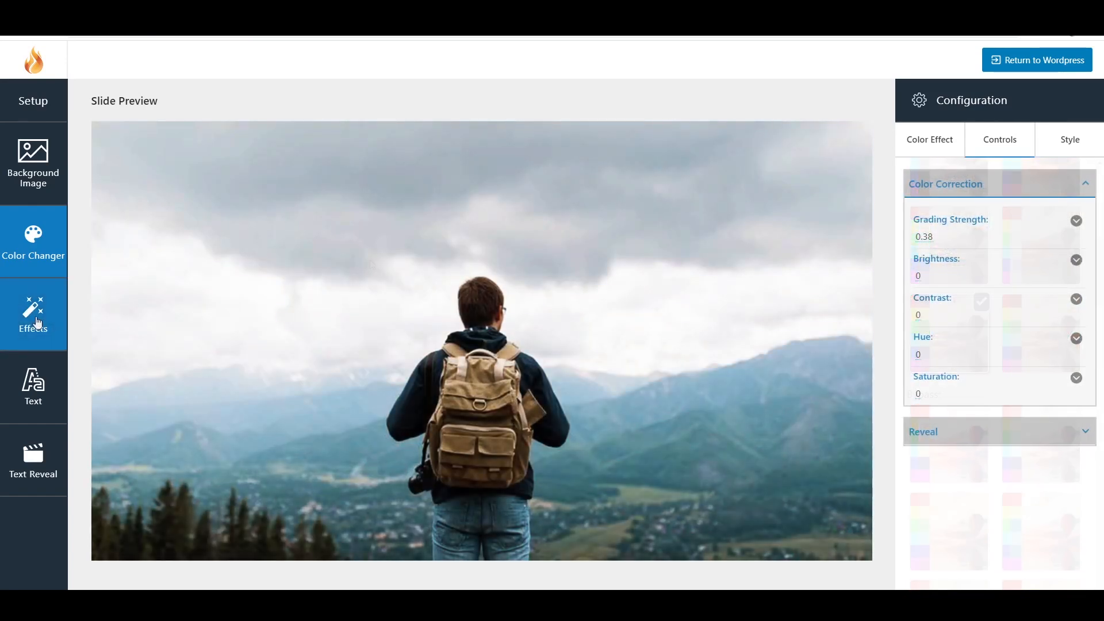
# Step: Preview the Line Shimmer, Glitch Effects and Lens Flare Overlays effects on the slide, returning to Line Shimmer
pyautogui.click(36, 320)
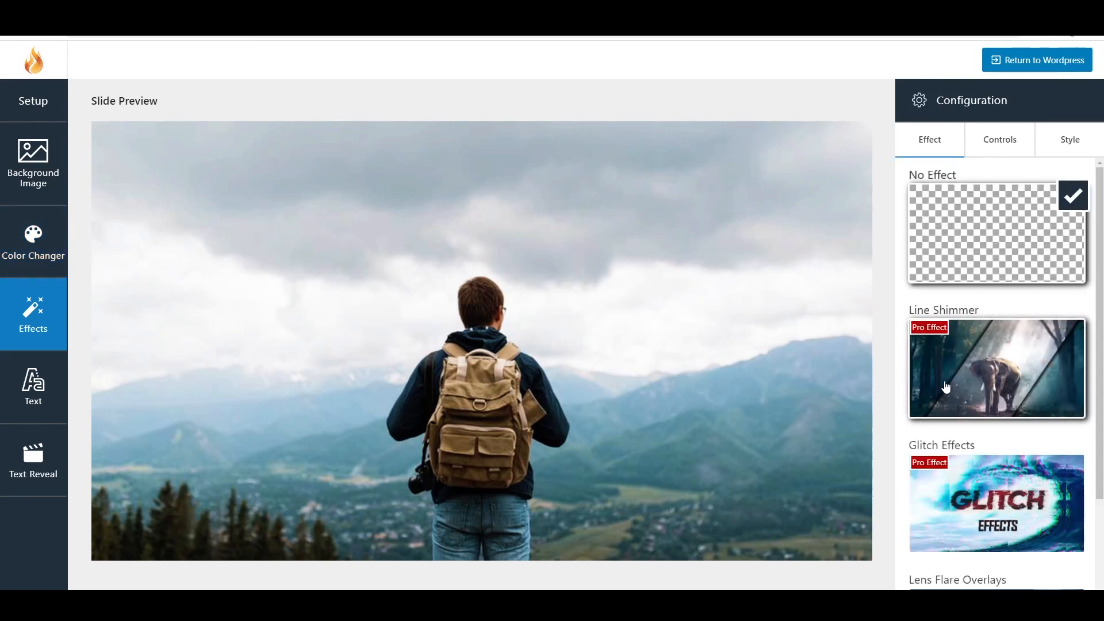
pyautogui.scroll(-2, 946, 387)
pyautogui.scroll(2, 988, 320)
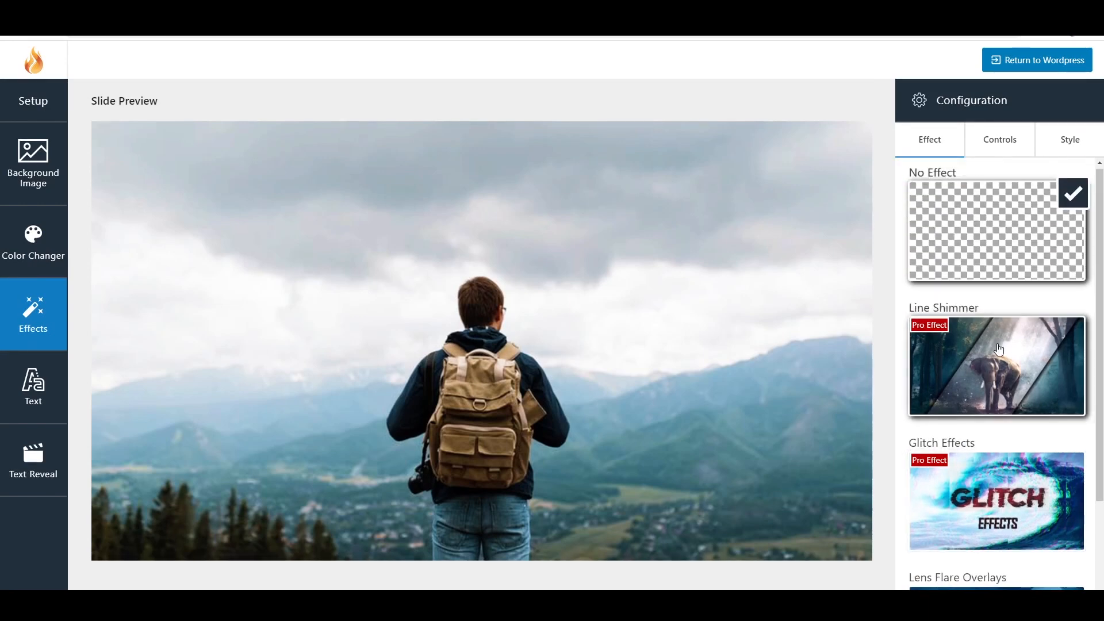
pyautogui.click(999, 349)
pyautogui.scroll(-2, 981, 322)
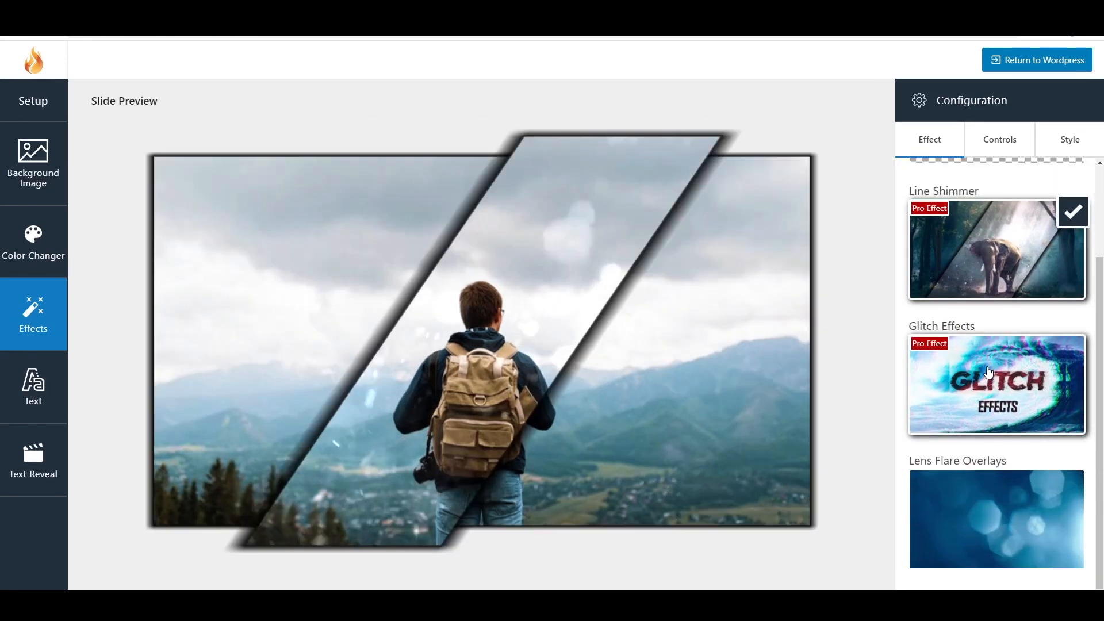
pyautogui.click(1004, 373)
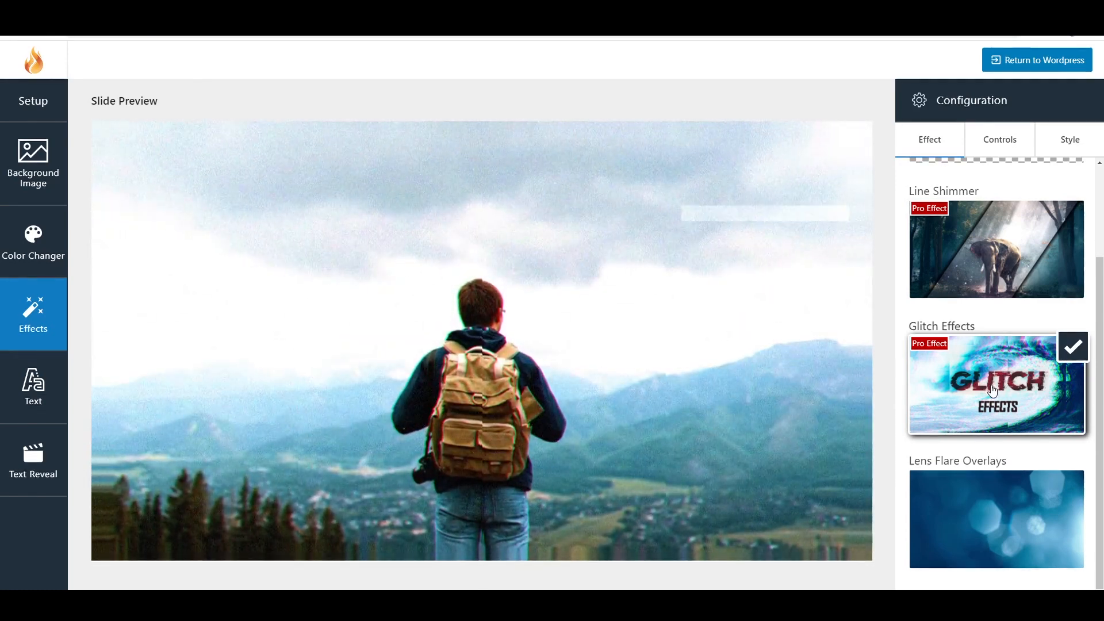
pyautogui.click(1001, 493)
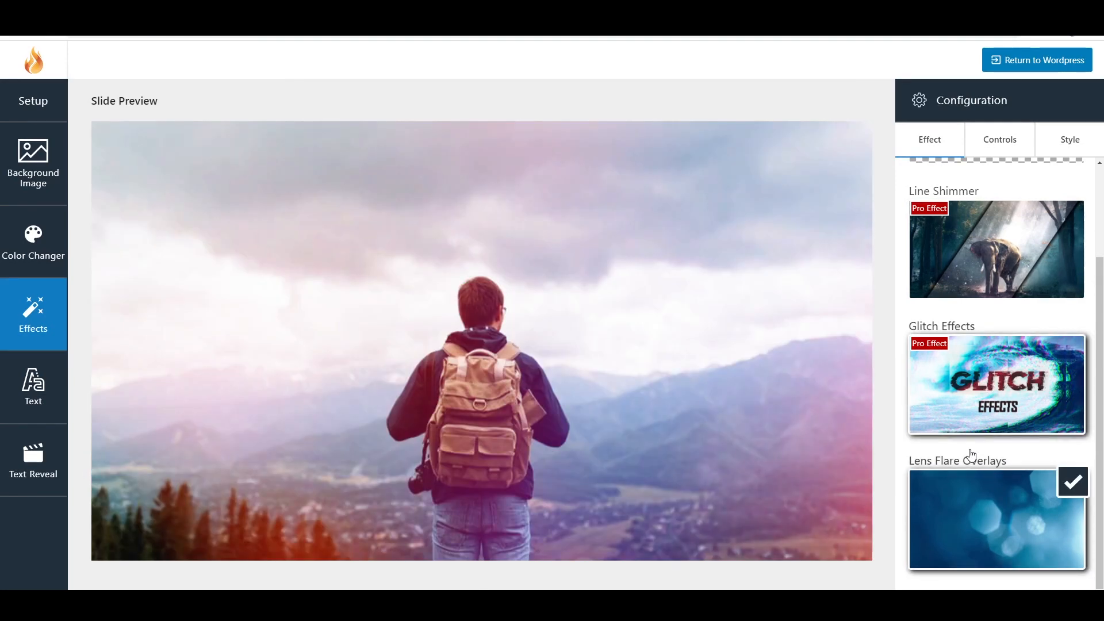
pyautogui.scroll(2, 965, 374)
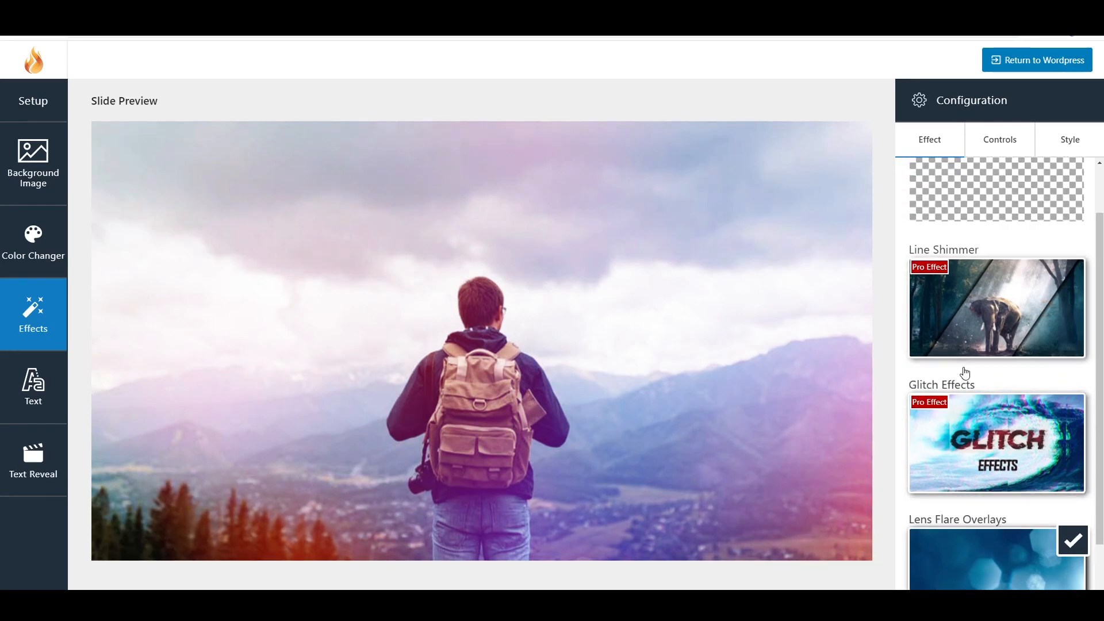
pyautogui.click(965, 374)
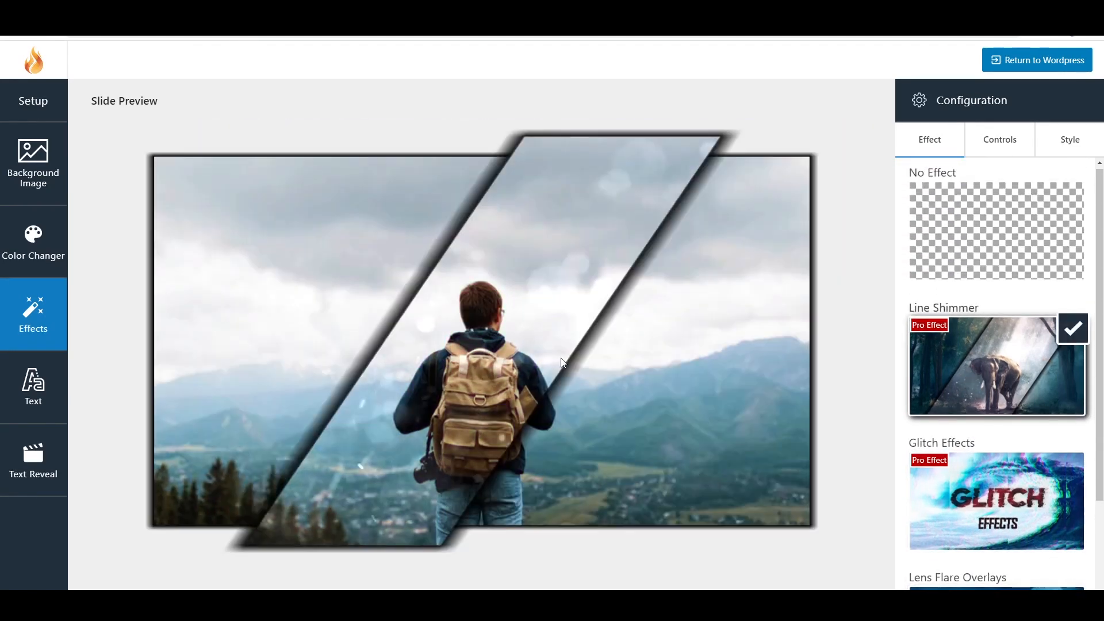
# Step: Apply the Lens Flare Overlays effect, trying the third Violet style and choosing the first Orange style
pyautogui.scroll(-2, 982, 524)
pyautogui.click(982, 525)
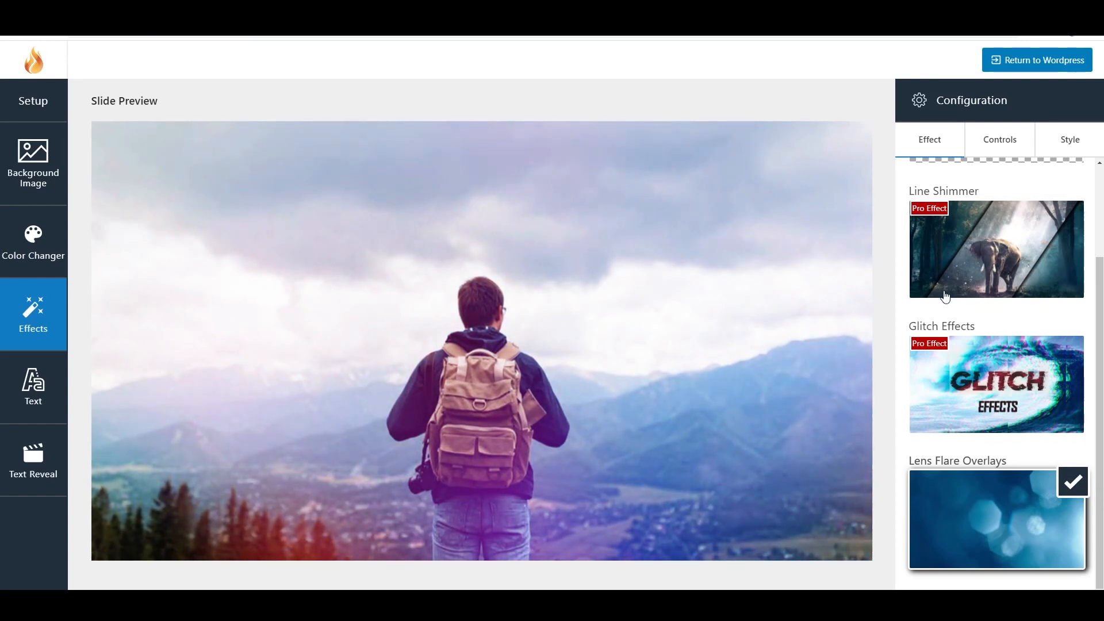
pyautogui.click(999, 145)
pyautogui.click(1071, 143)
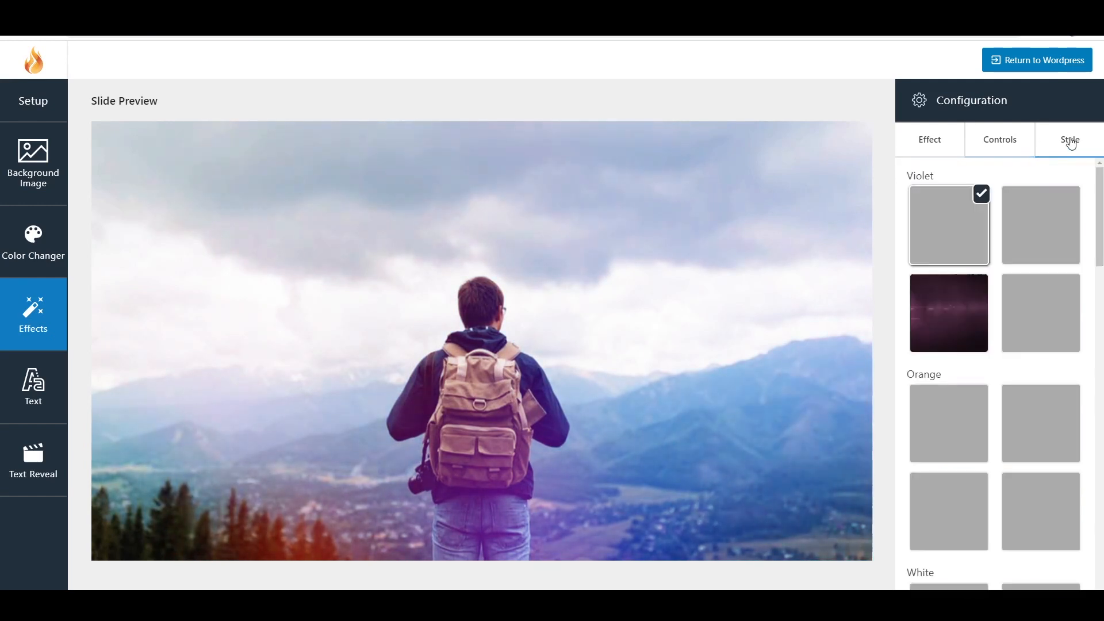
pyautogui.click(952, 314)
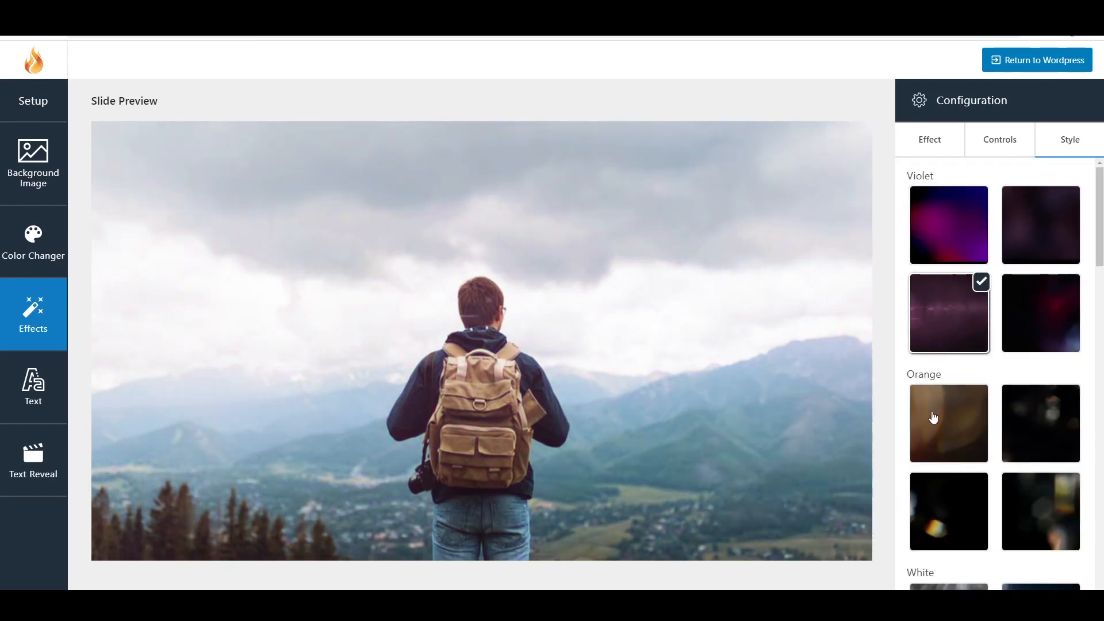
pyautogui.click(913, 425)
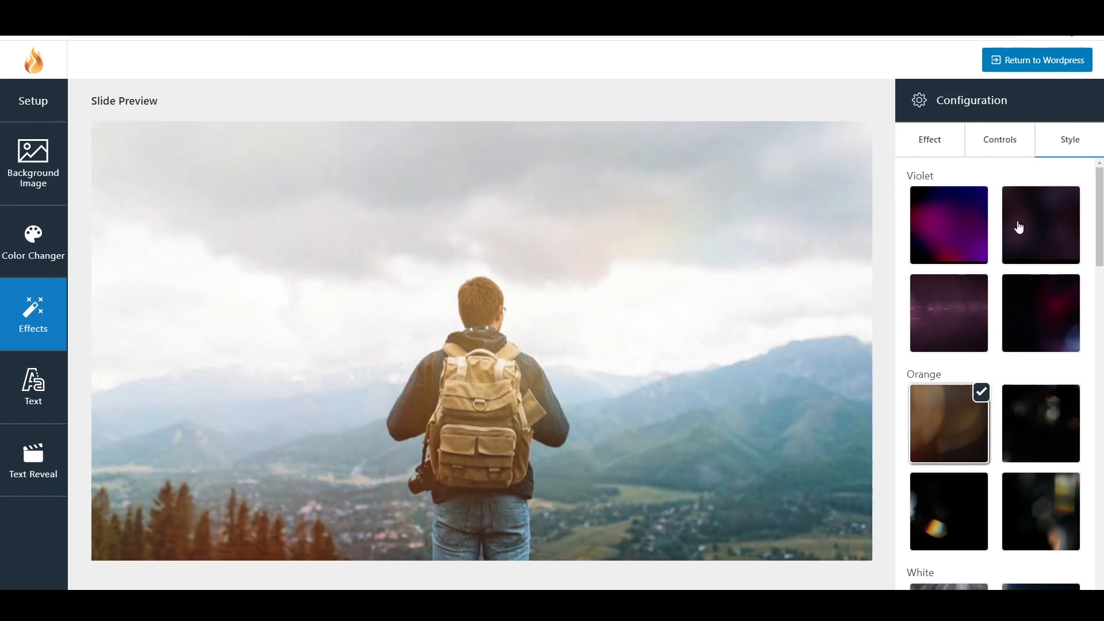
# Step: Adjust the brightness and contrast of the Lens Flare Overlays effect
pyautogui.click(1000, 140)
pyautogui.click(987, 191)
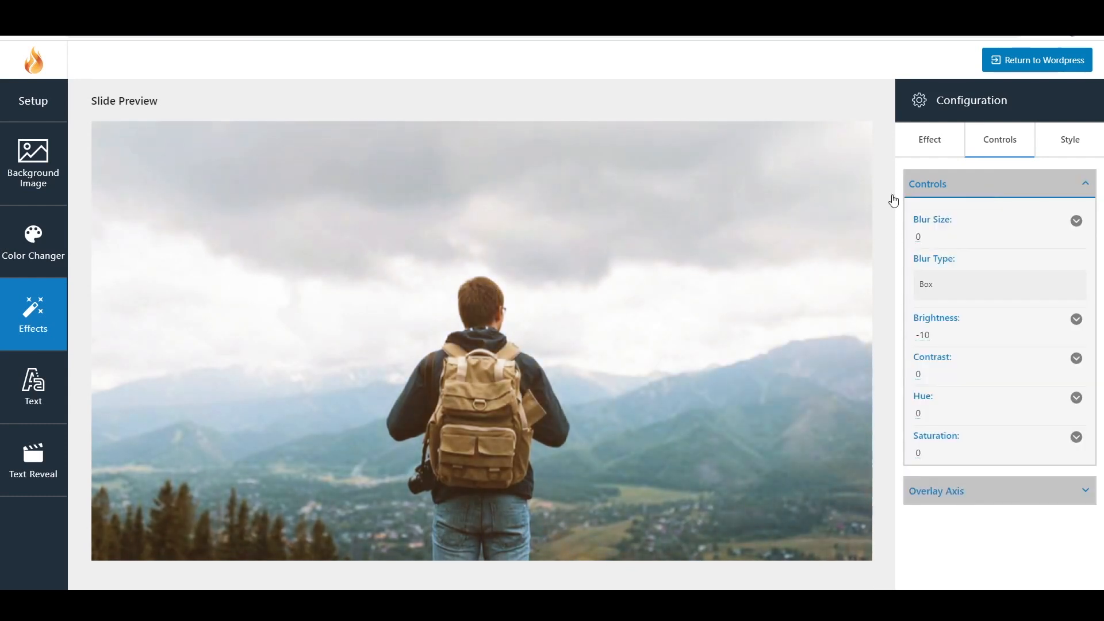
pyautogui.moveTo(923, 335); pyautogui.dragTo(976, 336)
pyautogui.moveTo(920, 375); pyautogui.dragTo(966, 374)
pyautogui.moveTo(922, 336); pyautogui.dragTo(942, 337)
pyautogui.moveTo(914, 374); pyautogui.dragTo(943, 375)
# Step: Apply the first White style to the Lens Flare Overlays effect
pyautogui.click(1070, 139)
pyautogui.scroll(-3, 944, 242)
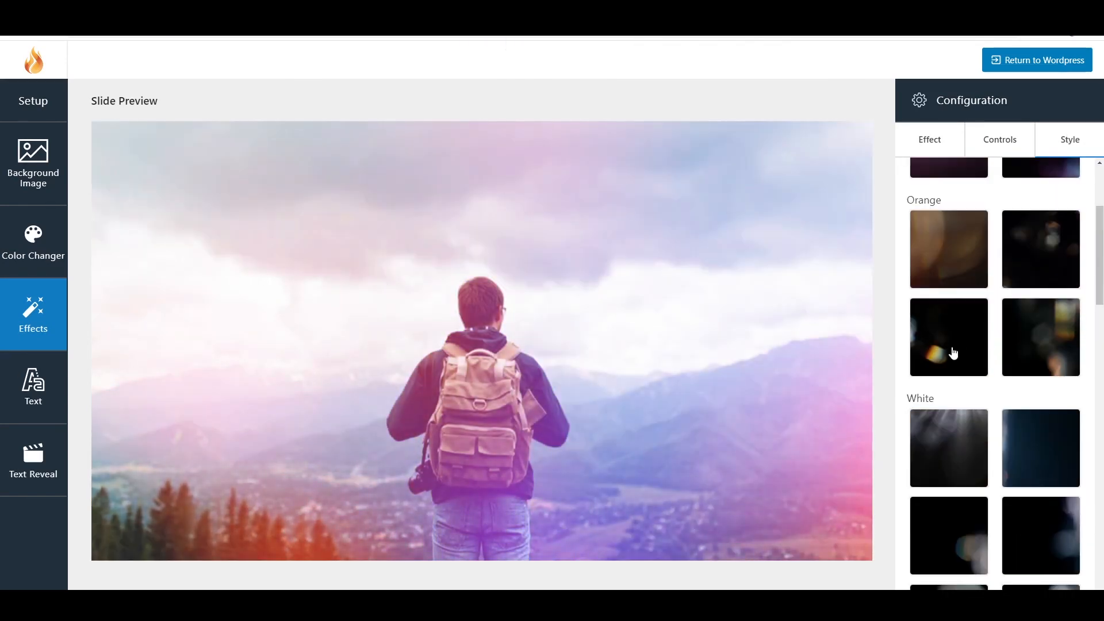
pyautogui.click(946, 441)
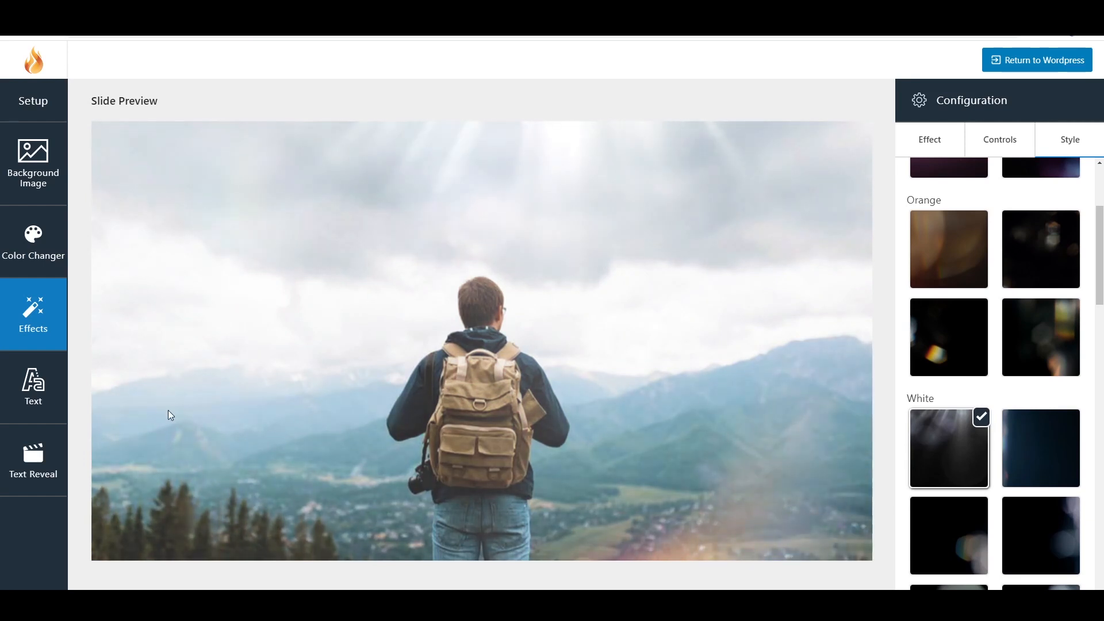
# Step: Add the main text "Travler" to the slide and move it slightly upward
pyautogui.click(33, 384)
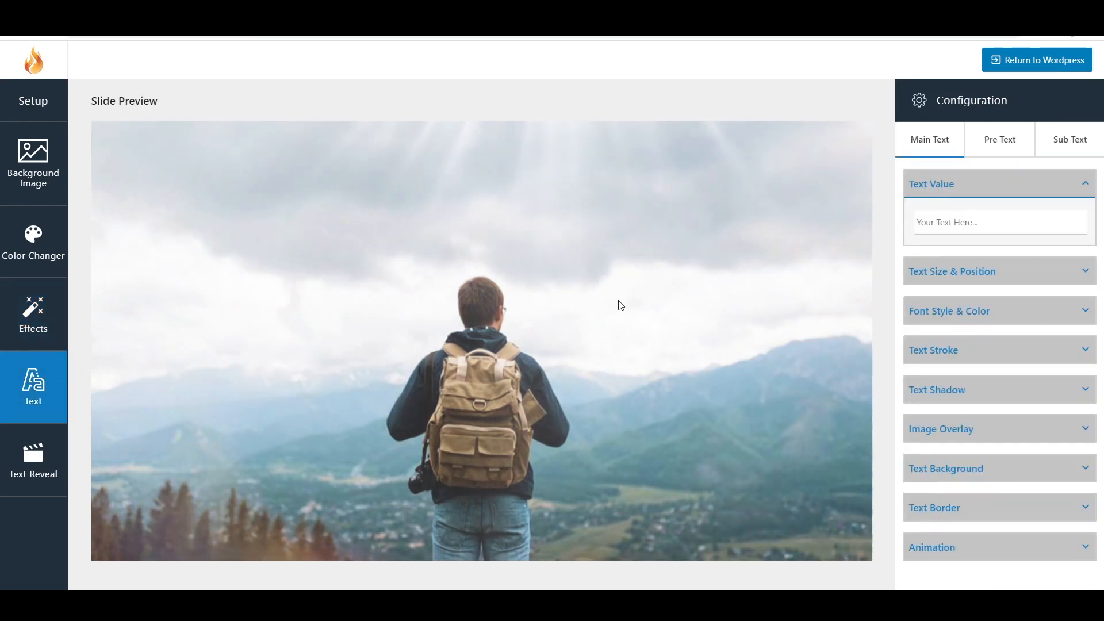
pyautogui.click(976, 223)
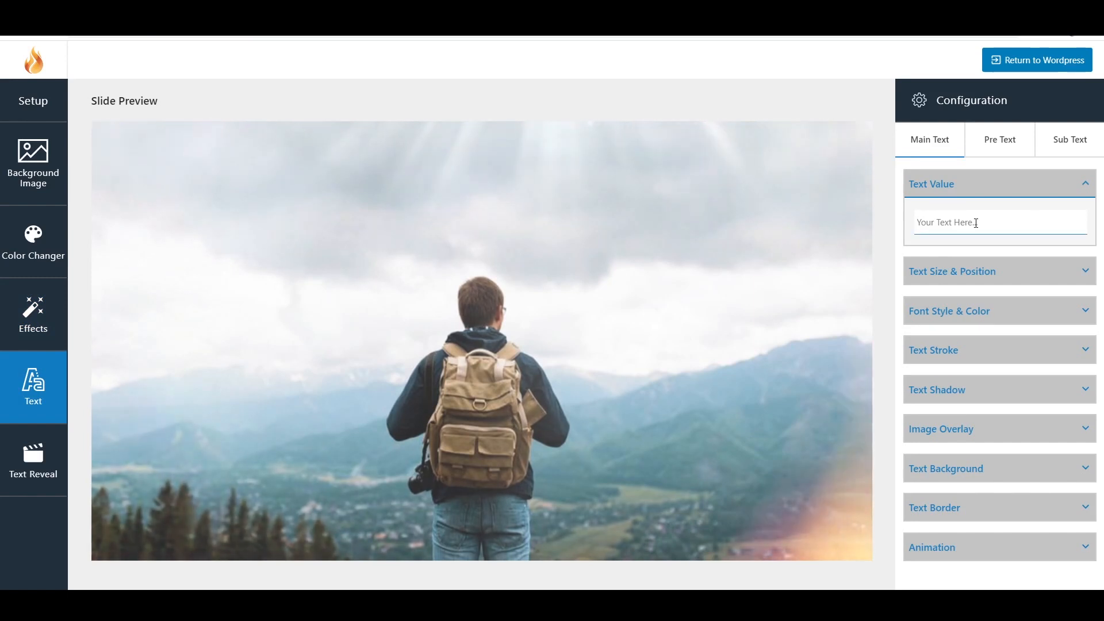
pyautogui.write('Travler')
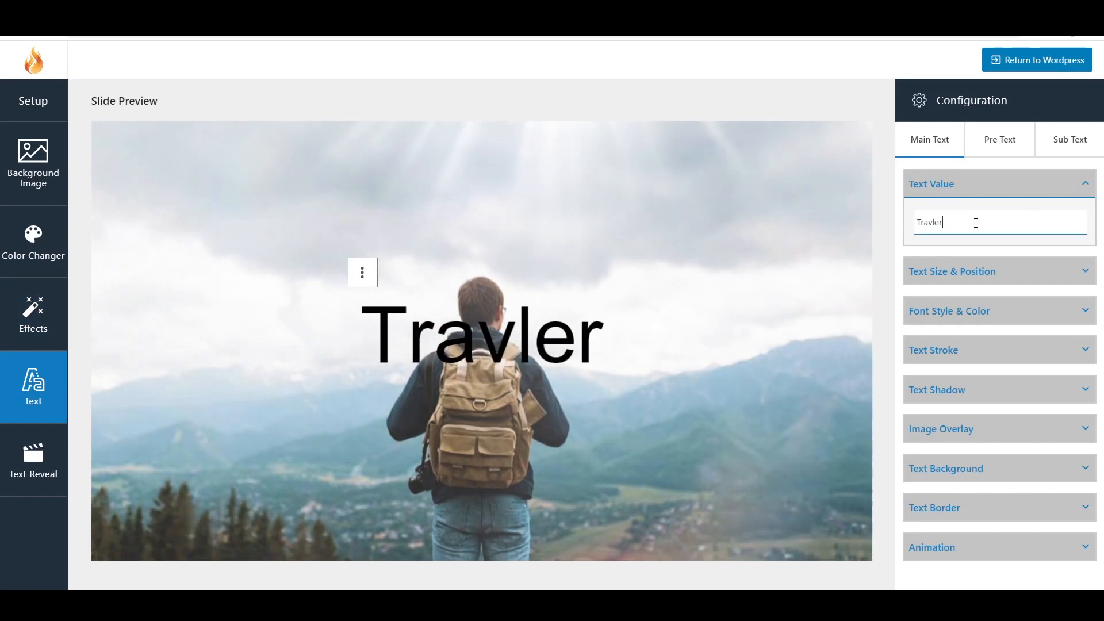
pyautogui.click(536, 329)
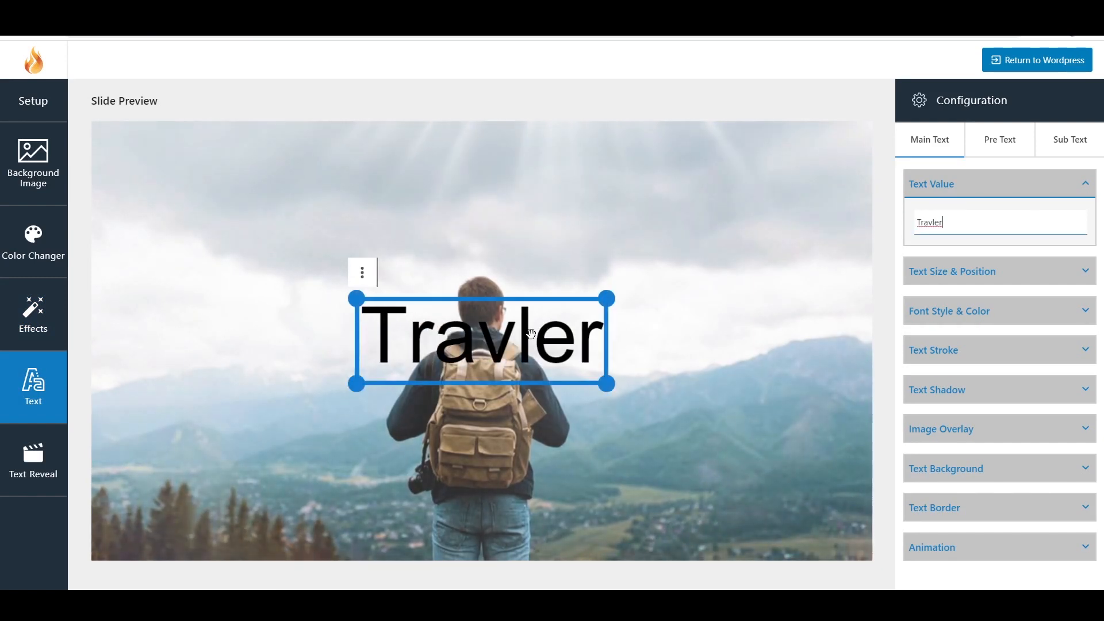
pyautogui.moveTo(496, 326)
pyautogui.mouseDown()
pyautogui.moveTo(504, 312)
pyautogui.moveTo(490, 293)
pyautogui.mouseUp()
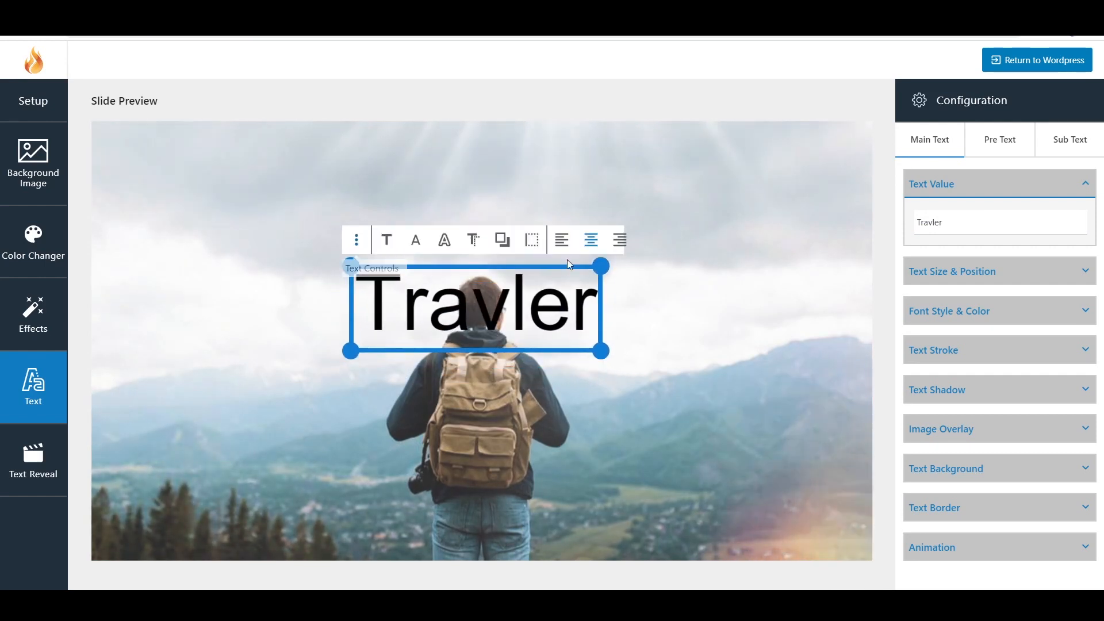
# Step: Give the main text an opaque white #FFFFFF stroke of width 11.4 and move it beside the backpacker, in the slide's lower right
pyautogui.click(443, 243)
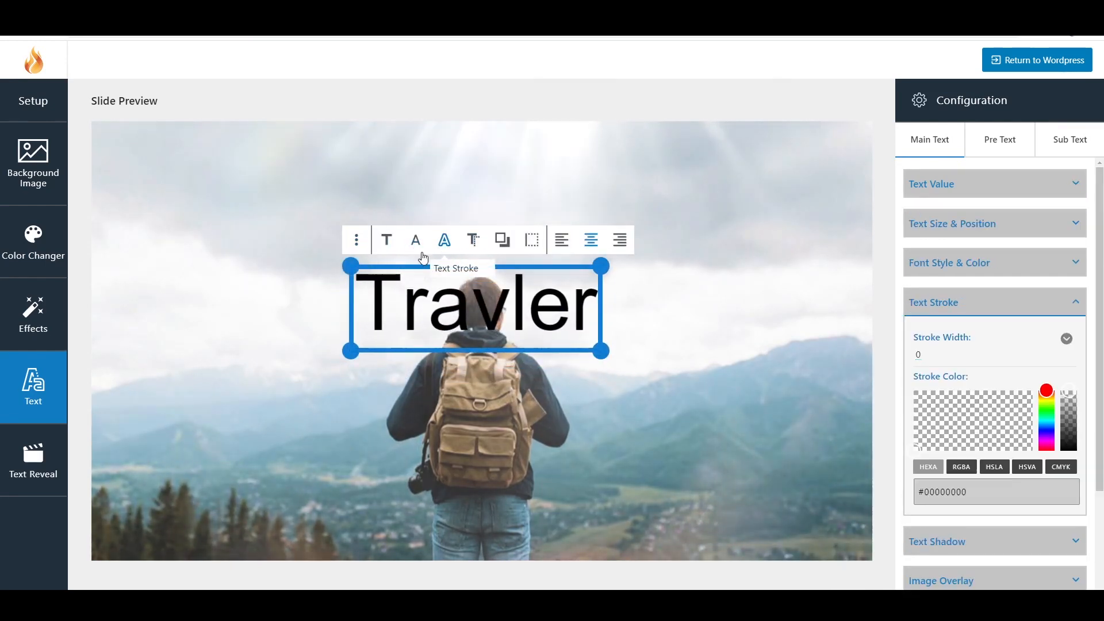
pyautogui.moveTo(1058, 411); pyautogui.dragTo(1068, 452)
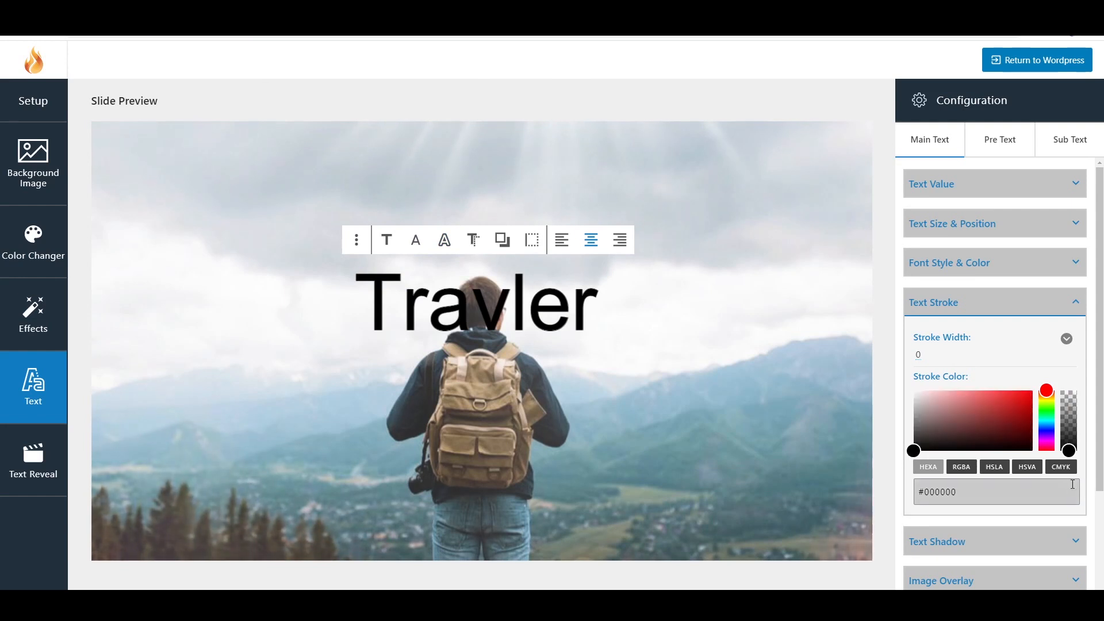
pyautogui.moveTo(923, 355); pyautogui.dragTo(931, 354)
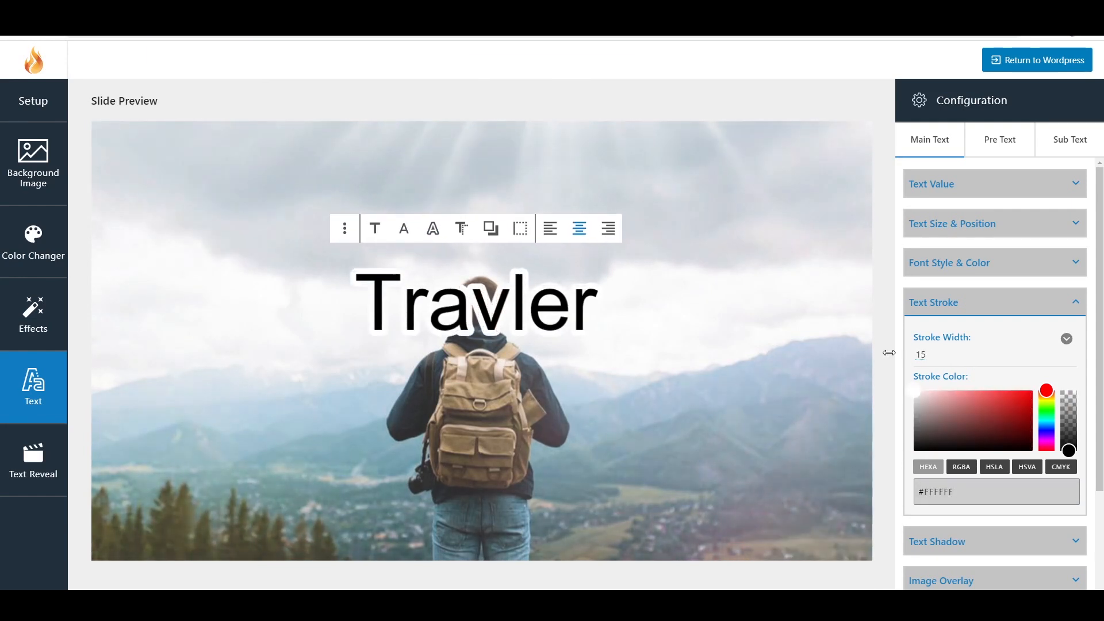
pyautogui.moveTo(529, 311)
pyautogui.mouseDown()
pyautogui.moveTo(611, 474)
pyautogui.moveTo(788, 493)
pyautogui.moveTo(706, 464)
pyautogui.mouseUp()
pyautogui.moveTo(923, 354); pyautogui.dragTo(916, 355)
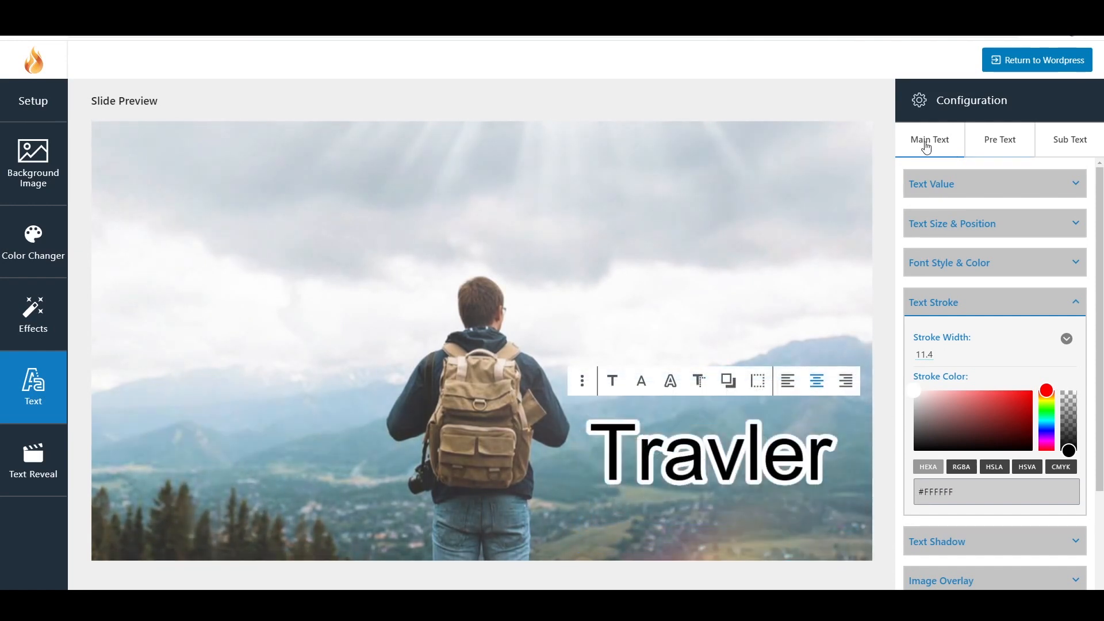
# Step: Add the pre text "PreText" and place it directly above the word "Travler"
pyautogui.click(987, 145)
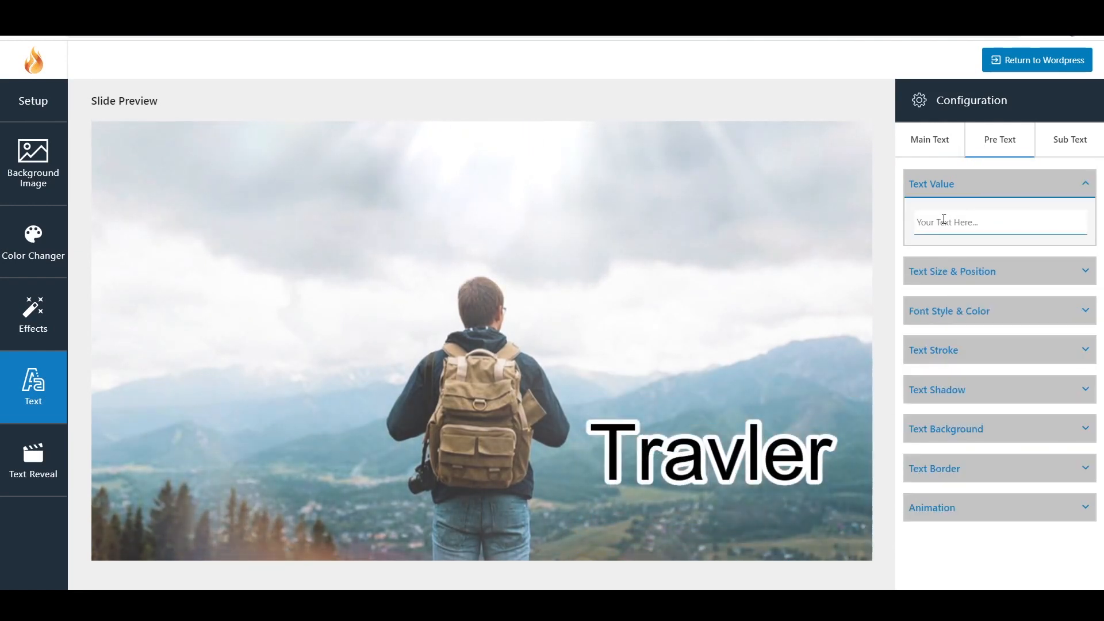
pyautogui.write('Tet')
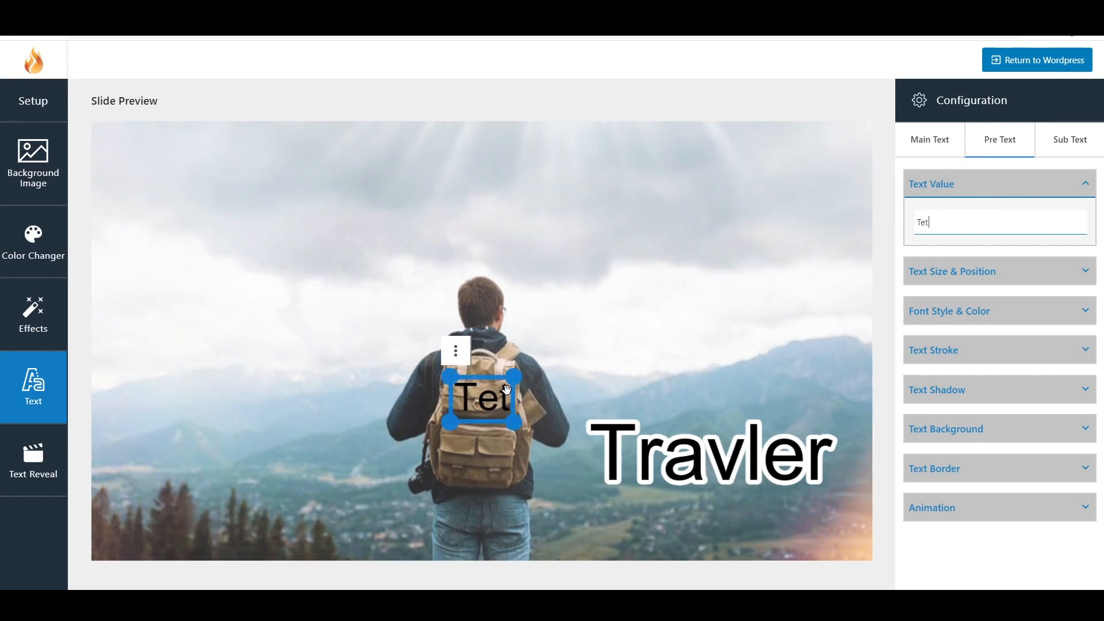
pyautogui.press('BackSpace')
pyautogui.press('BackSpace')
pyautogui.press('BackSpace')
pyautogui.write('PreText')
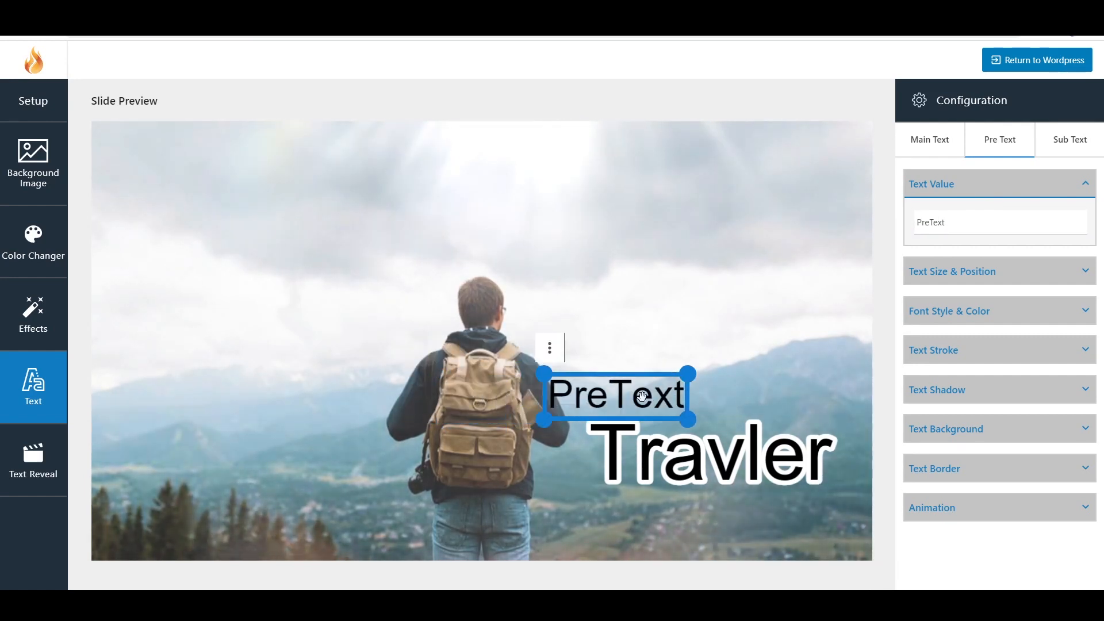
pyautogui.moveTo(643, 396); pyautogui.dragTo(684, 396)
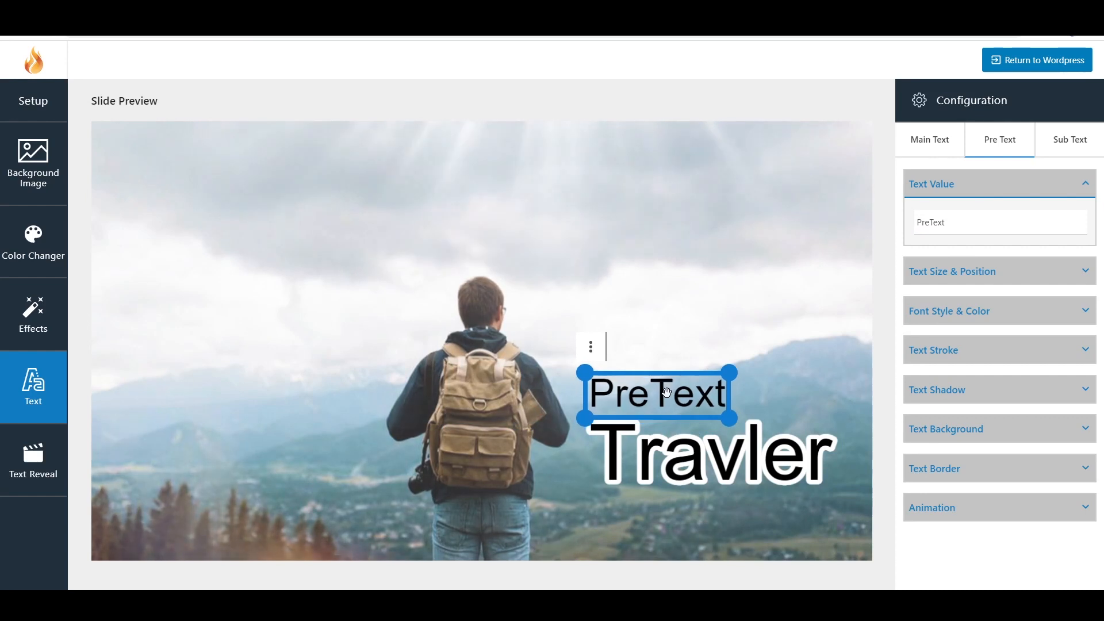
# Step: Add the sub text "SubText" below "Travler" and nudge the pre text and sub text into line with it
pyautogui.click(1056, 142)
pyautogui.click(944, 223)
pyautogui.write('S')
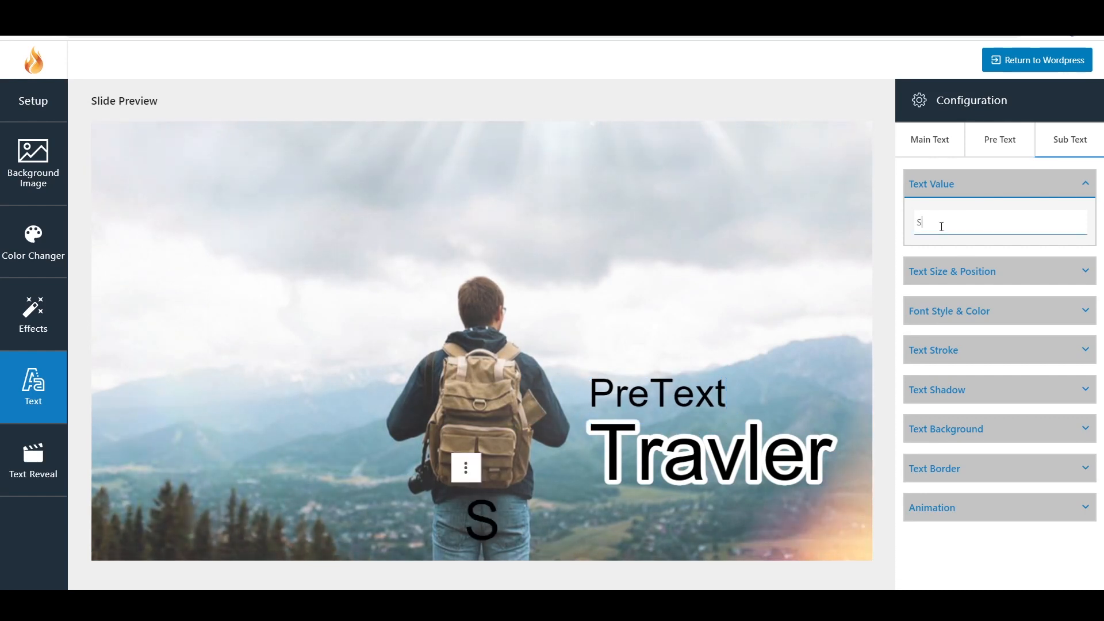
pyautogui.write('ubText')
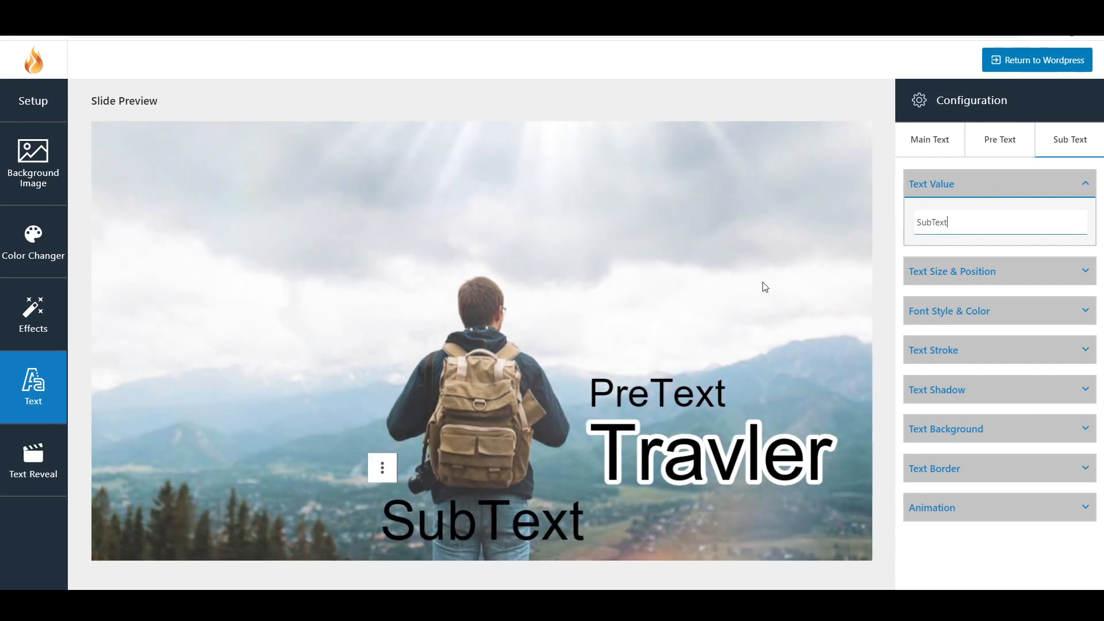
pyautogui.moveTo(556, 515); pyautogui.dragTo(779, 519)
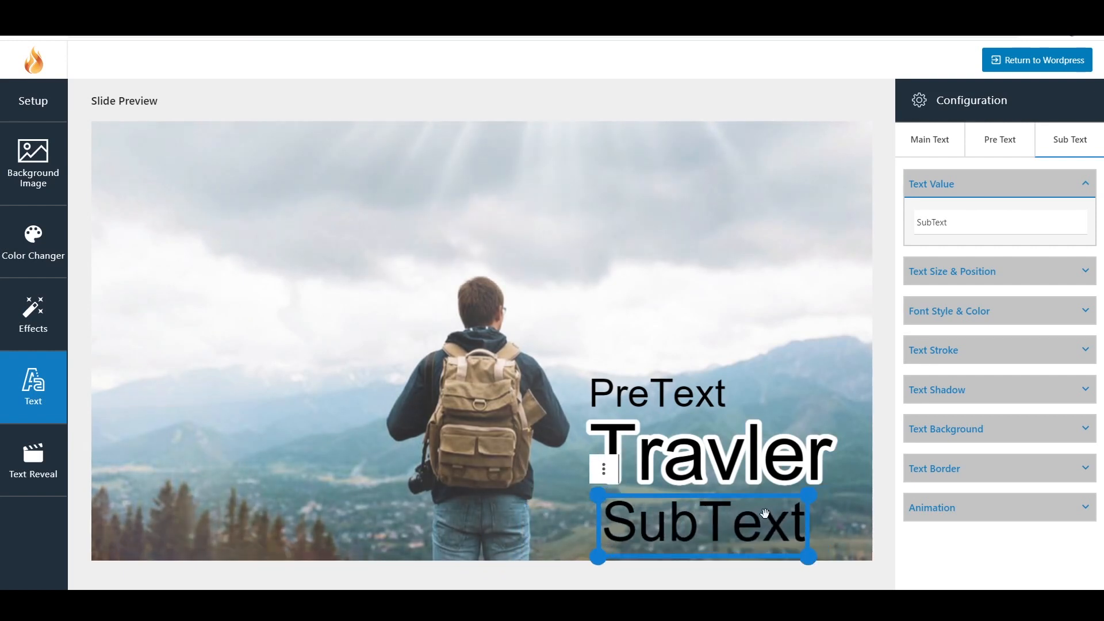
pyautogui.click(1001, 141)
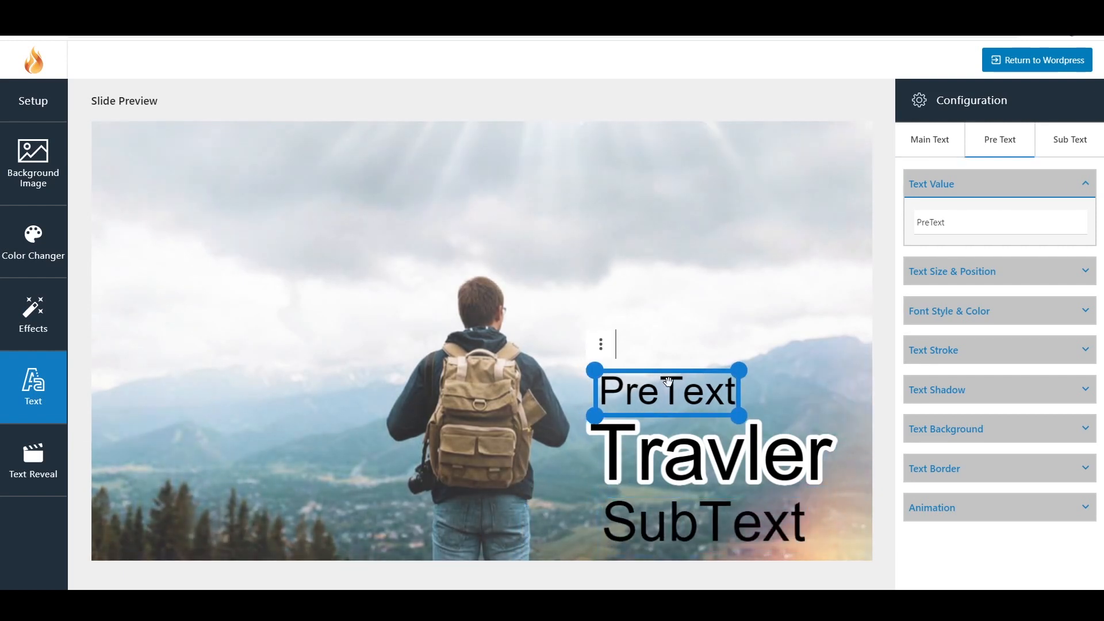
pyautogui.click(692, 494)
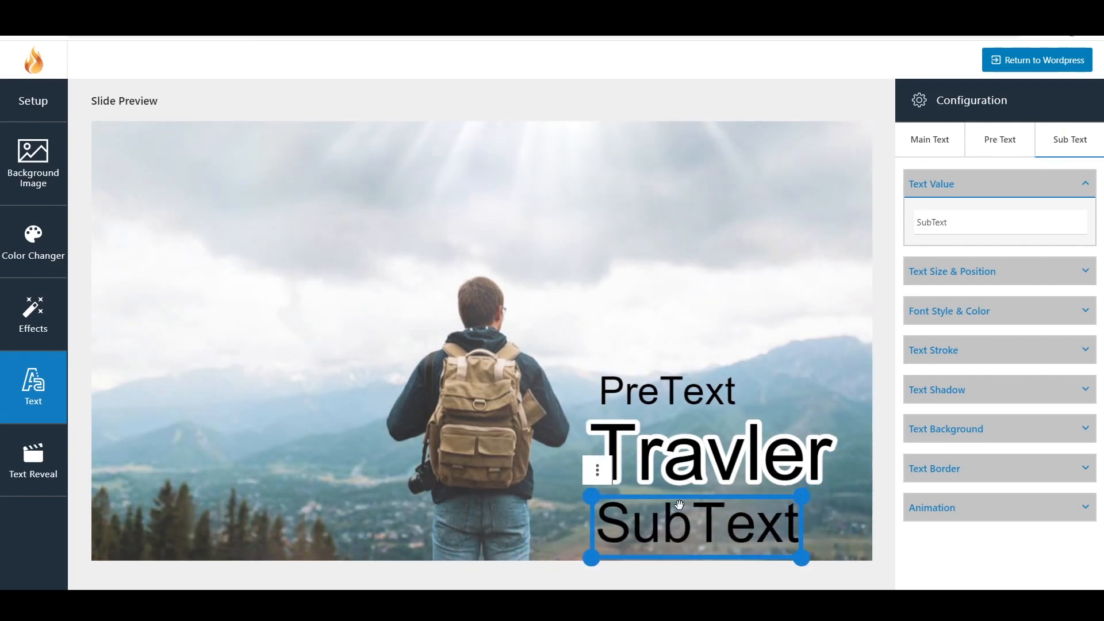
# Step: Overlay the main text with the red kayak image zeen-0018.jpg from the media library at image scale 100
pyautogui.click(922, 140)
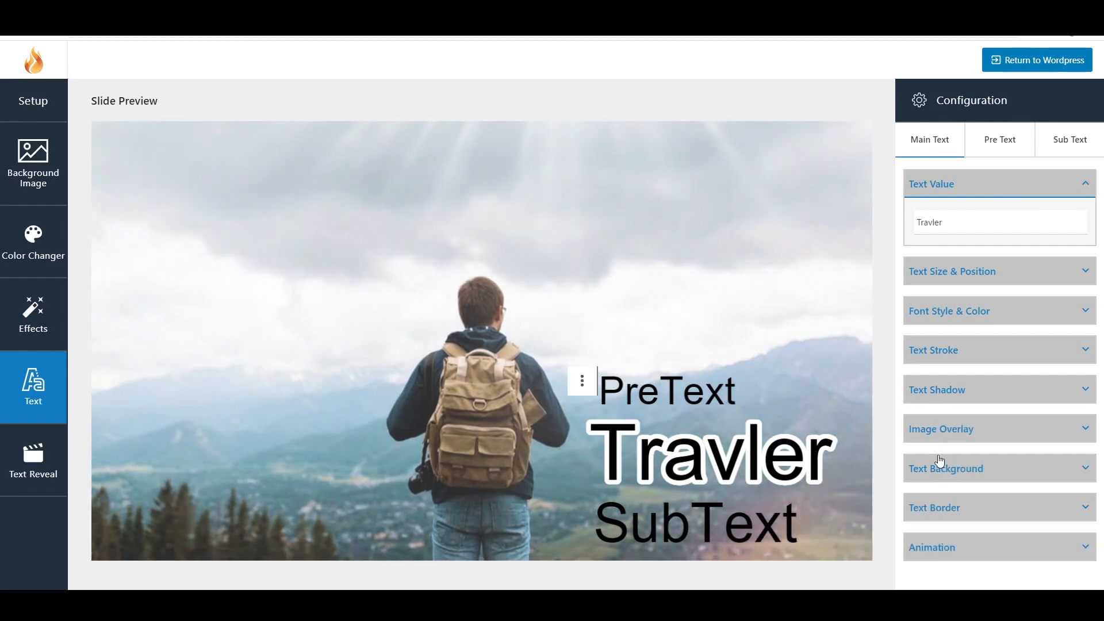
pyautogui.click(932, 438)
pyautogui.scroll(-3, 969, 431)
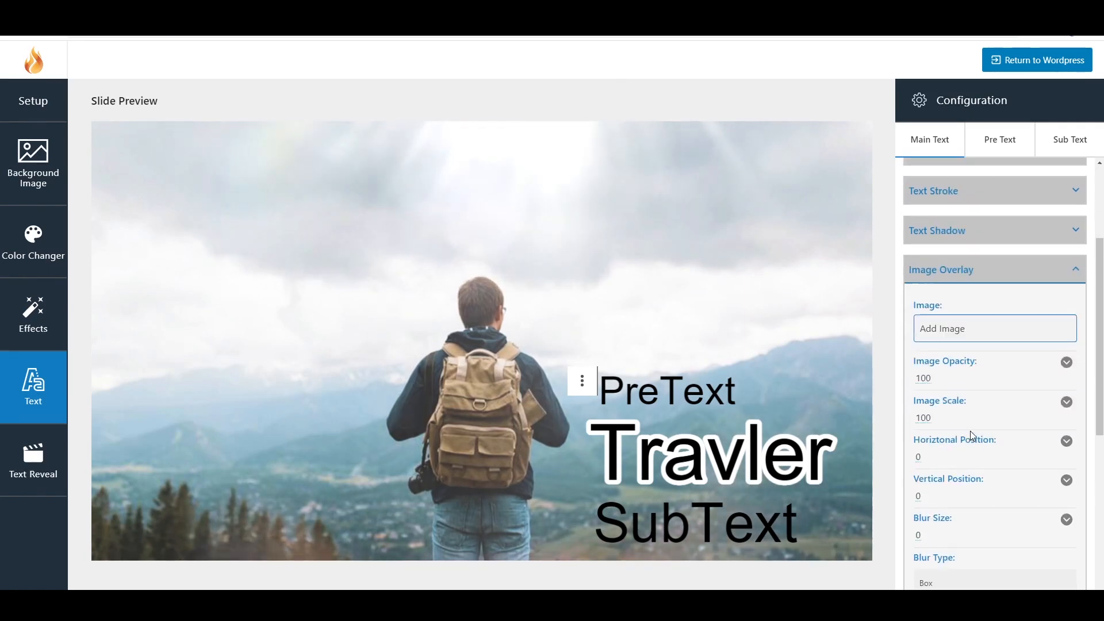
pyautogui.click(978, 320)
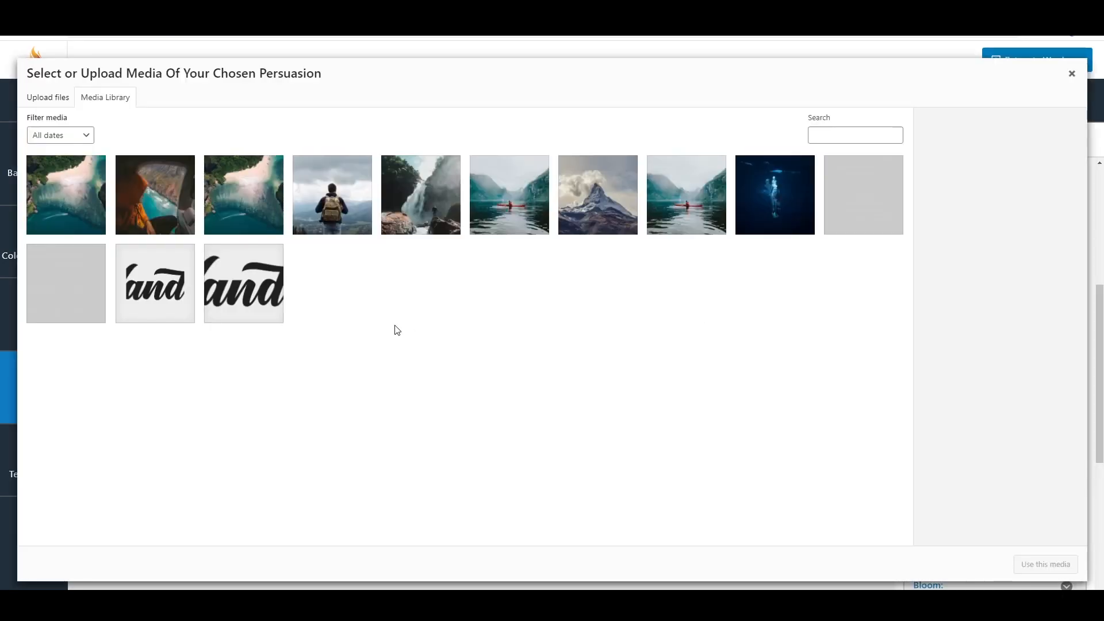
pyautogui.click(551, 227)
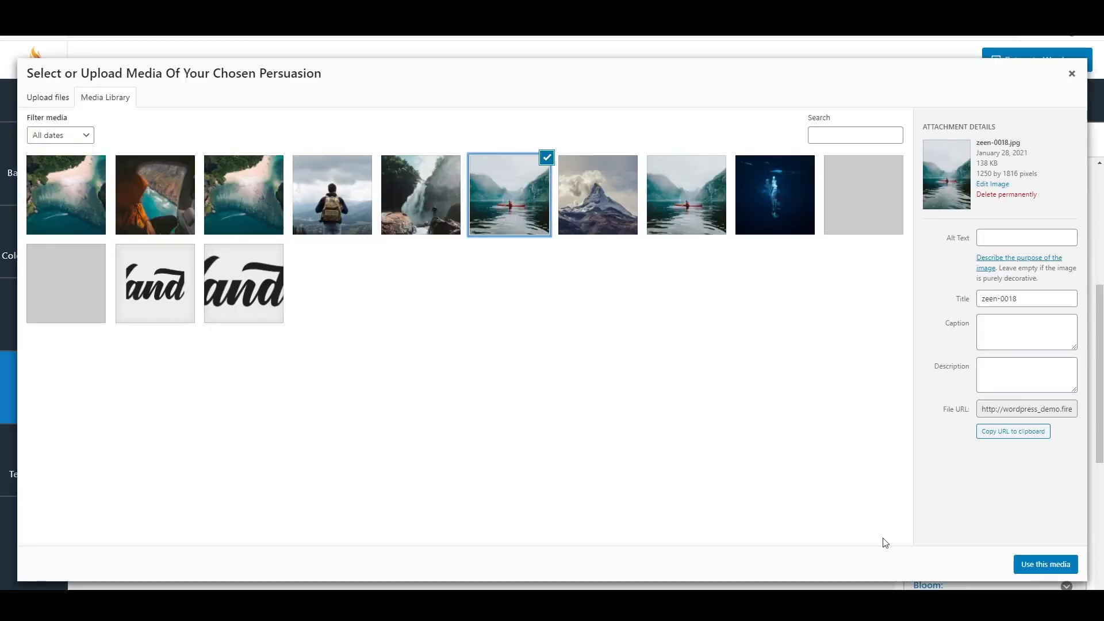
pyautogui.click(1053, 568)
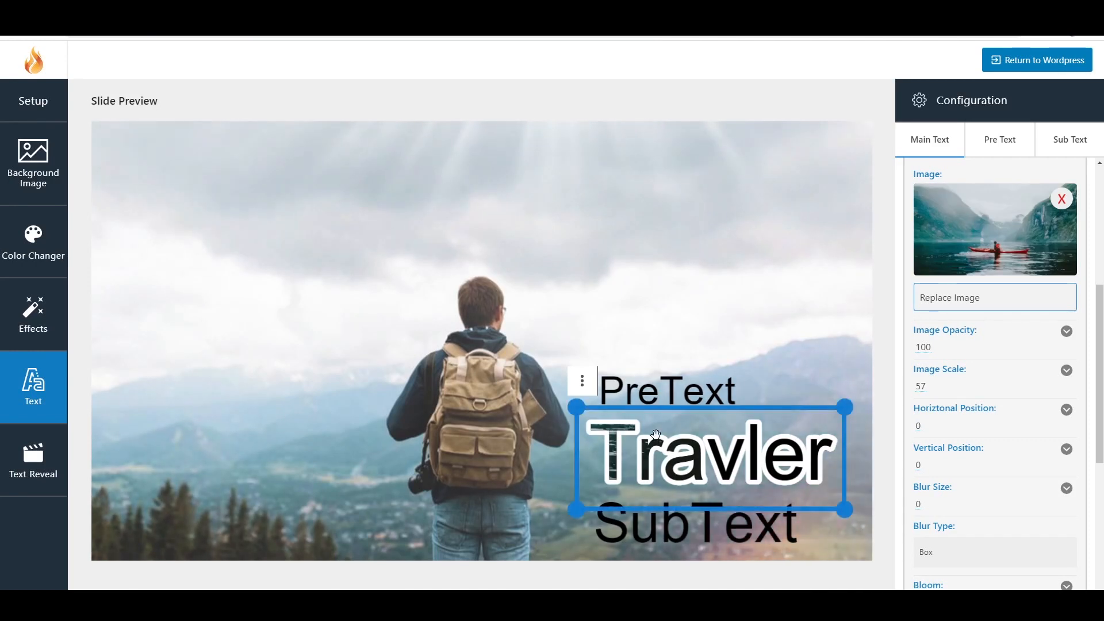
pyautogui.moveTo(921, 387); pyautogui.dragTo(946, 387)
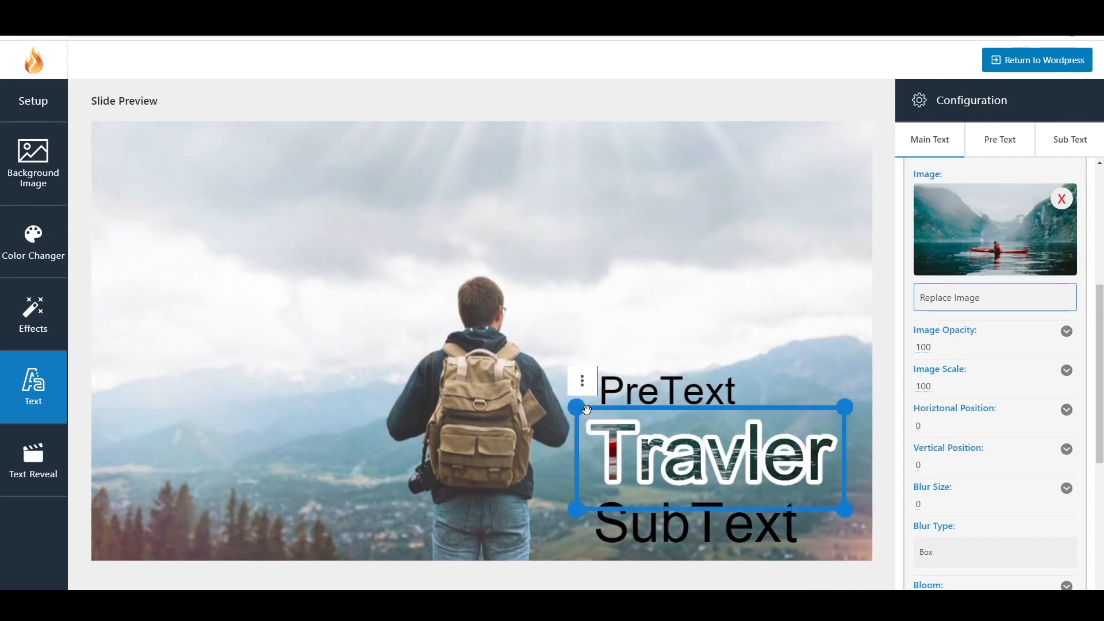
# Step: Enlarge the main text across most of the slide and centre the pre text above it and the sub text below it
pyautogui.moveTo(578, 411); pyautogui.dragTo(219, 252)
pyautogui.moveTo(514, 362); pyautogui.dragTo(457, 353)
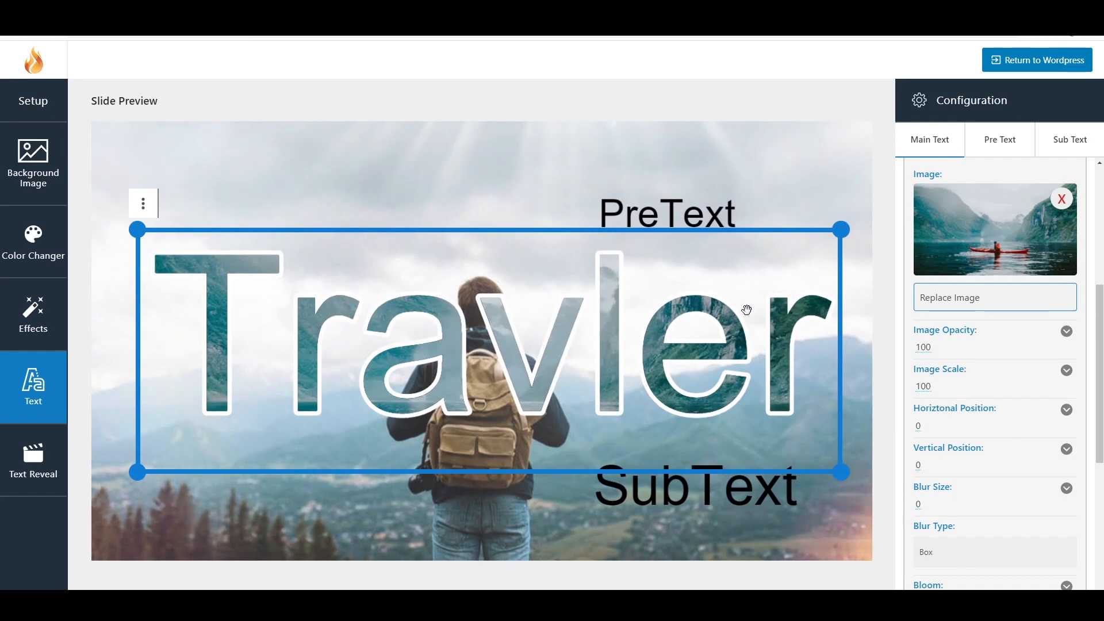
pyautogui.click(1001, 148)
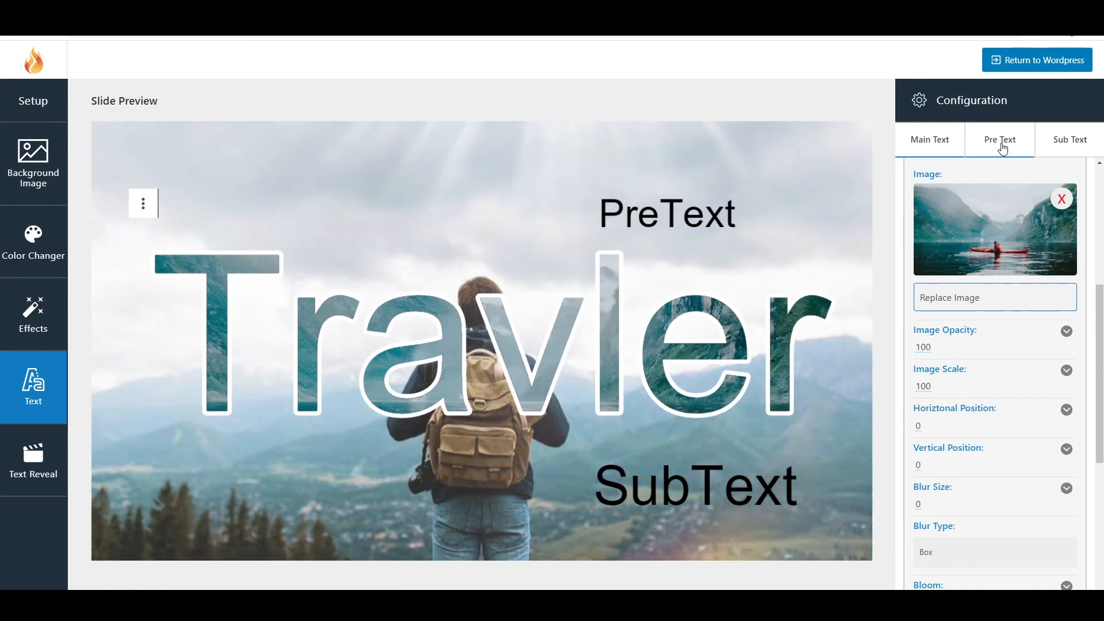
pyautogui.moveTo(677, 210); pyautogui.dragTo(506, 218)
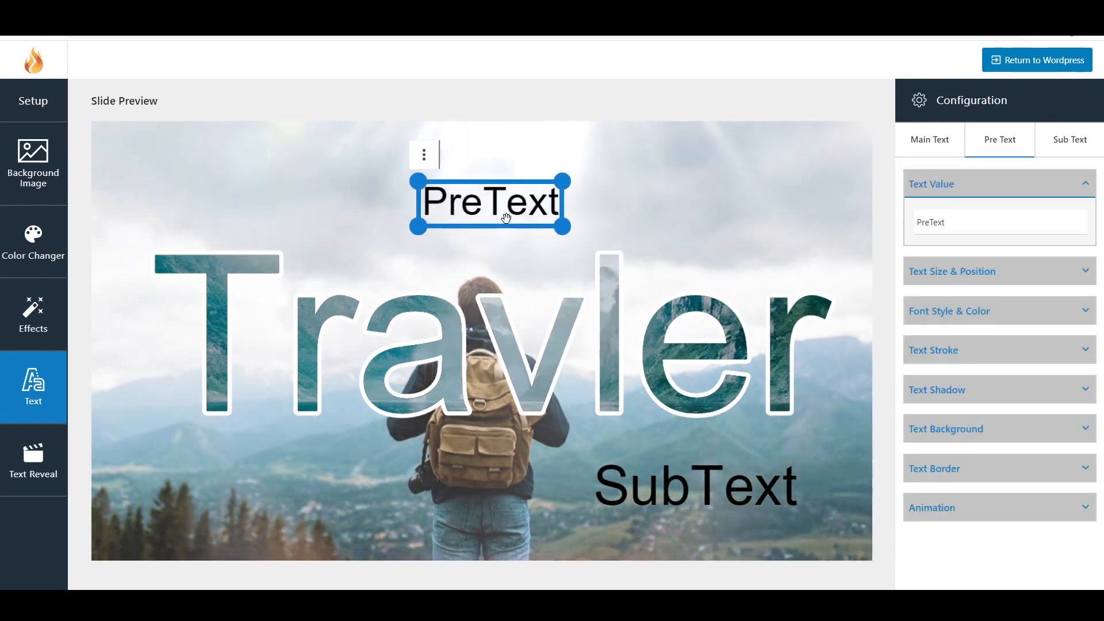
pyautogui.click(1055, 154)
pyautogui.moveTo(675, 480); pyautogui.dragTo(459, 489)
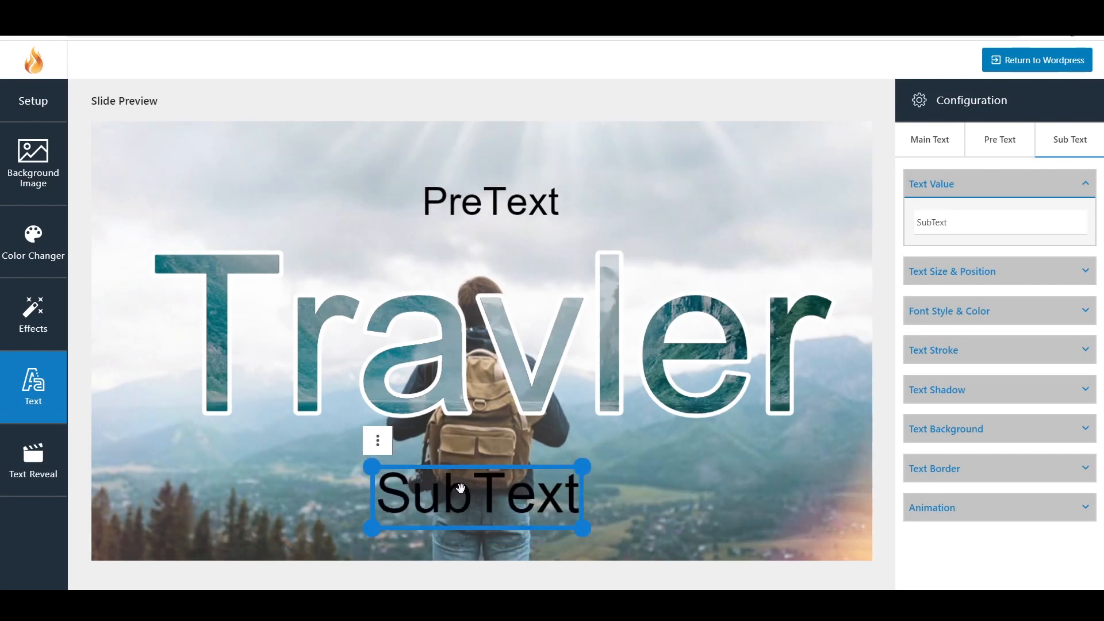
# Step: Shrink the main text slightly and centre it between the pre text and the sub text
pyautogui.click(943, 145)
pyautogui.click(784, 283)
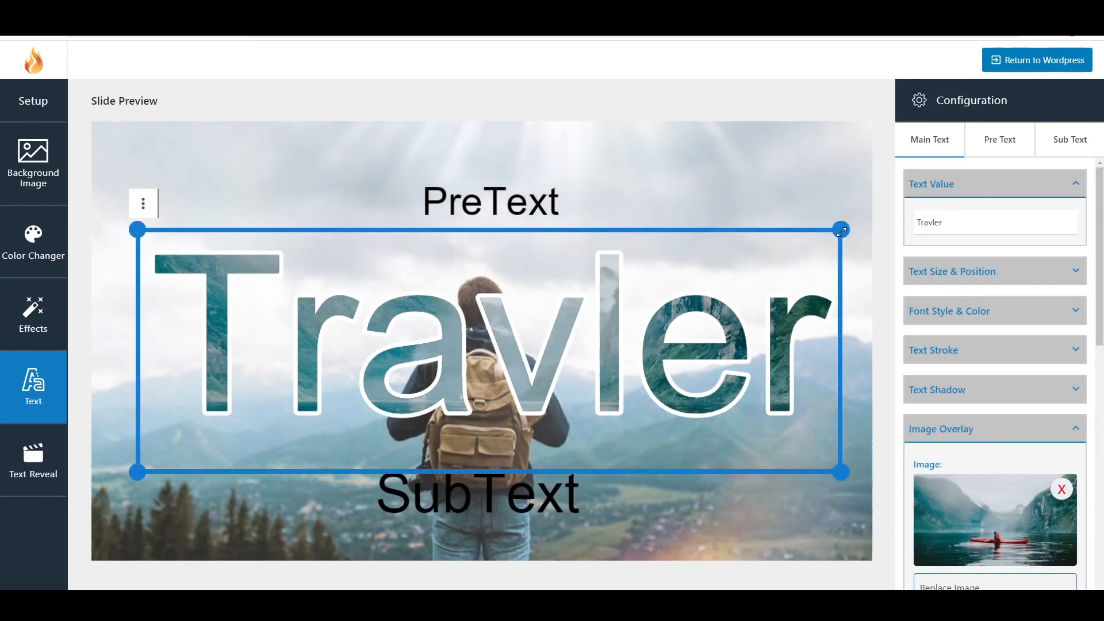
pyautogui.moveTo(842, 231); pyautogui.dragTo(820, 246)
pyautogui.click(569, 325)
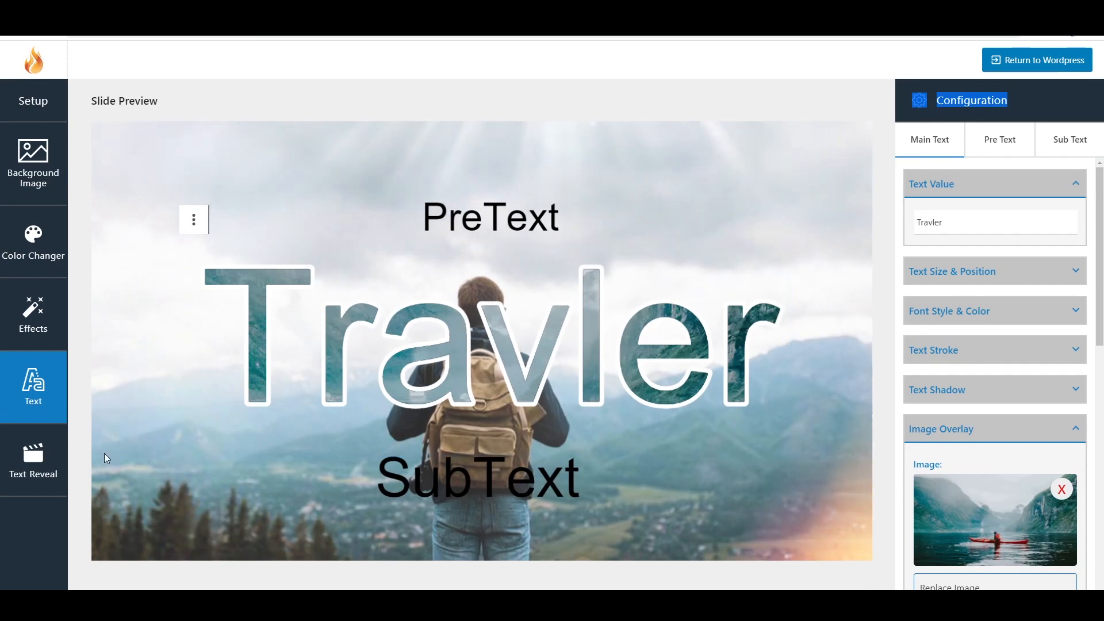
# Step: Apply the Text Sparkle Reveal effect to the slide's text
pyautogui.click(34, 460)
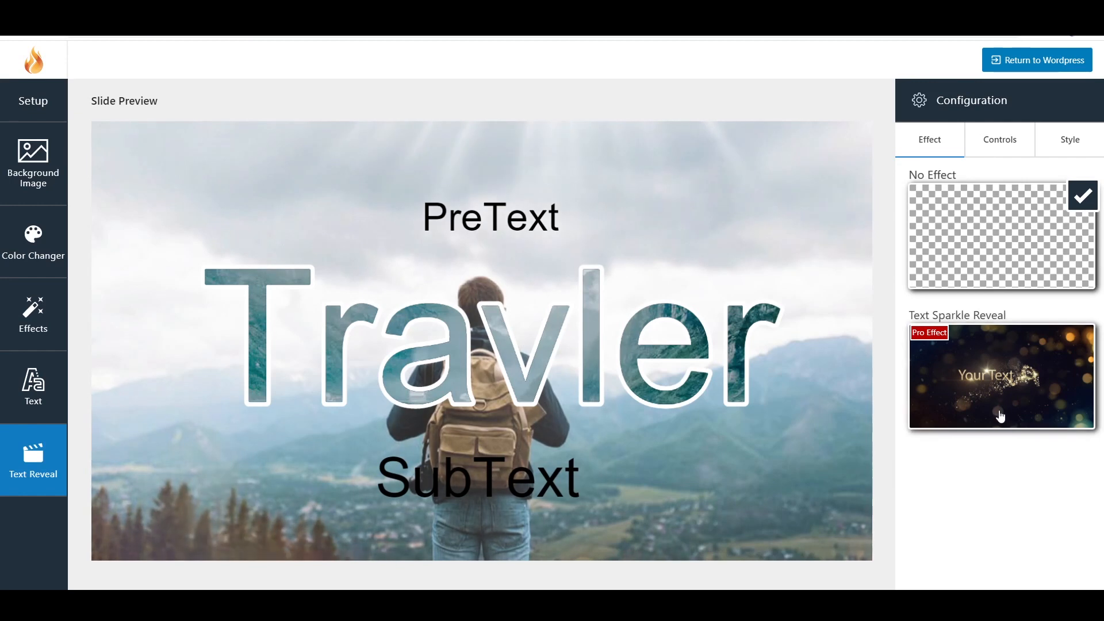
pyautogui.click(993, 399)
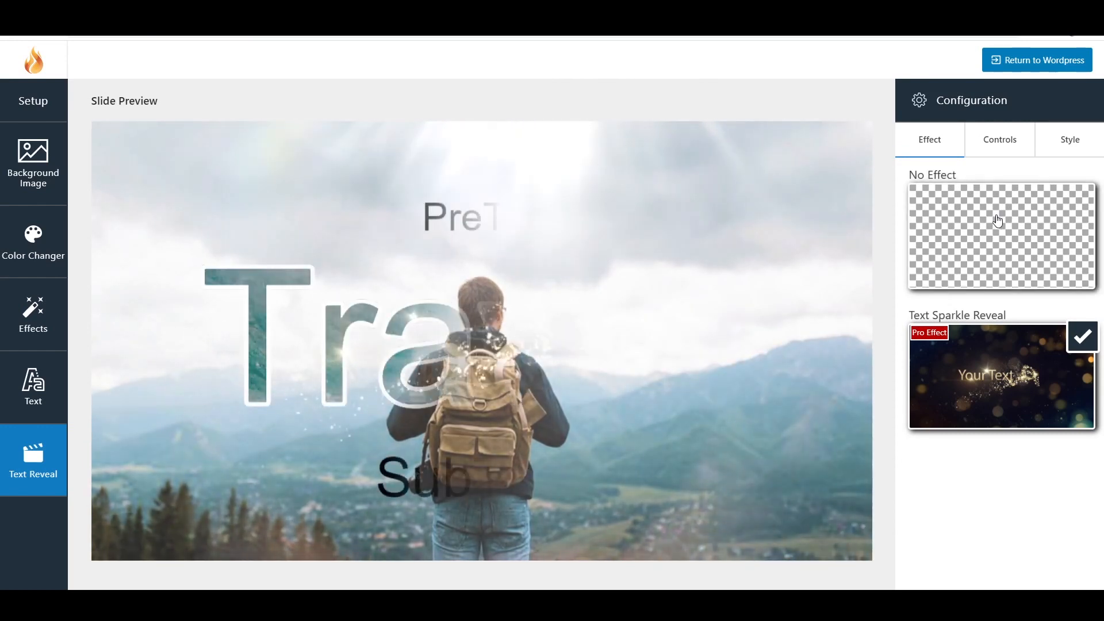
# Step: Remove the slide's text reveal by choosing No Effect, and return to the WordPress post editor
pyautogui.click(971, 220)
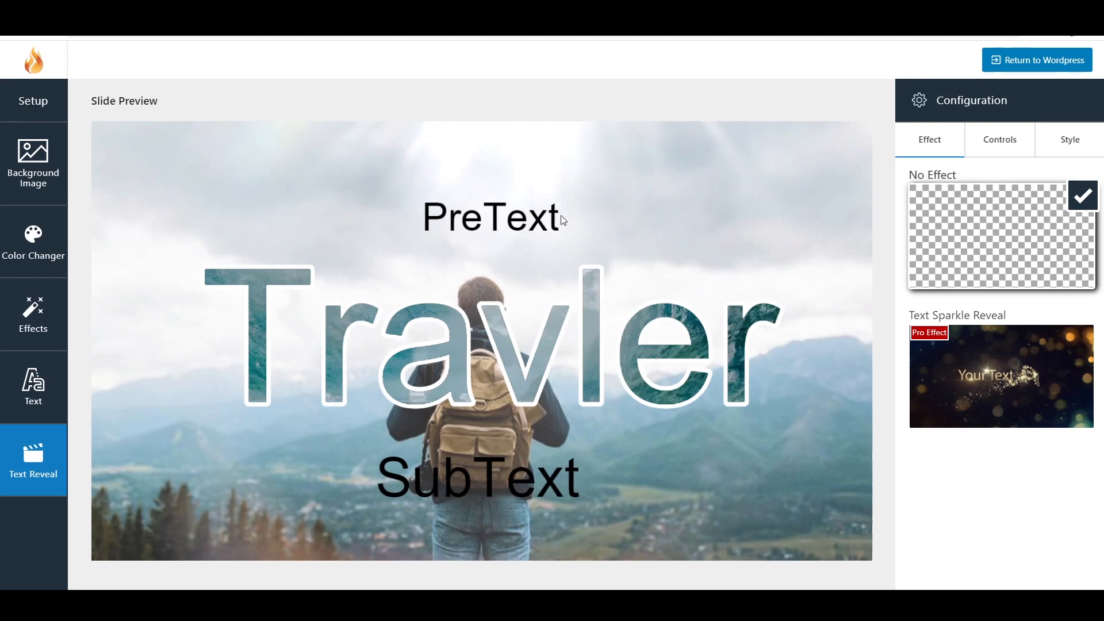
pyautogui.click(1026, 61)
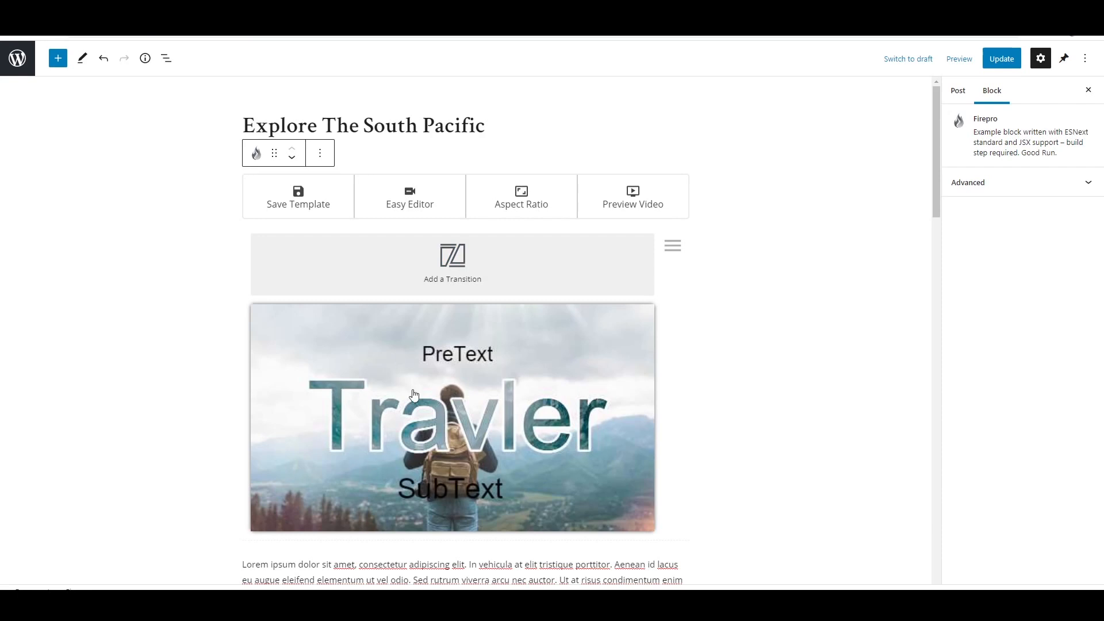
# Step: Add a transition before the slide and choose Brush Transitions as its effect
pyautogui.click(487, 280)
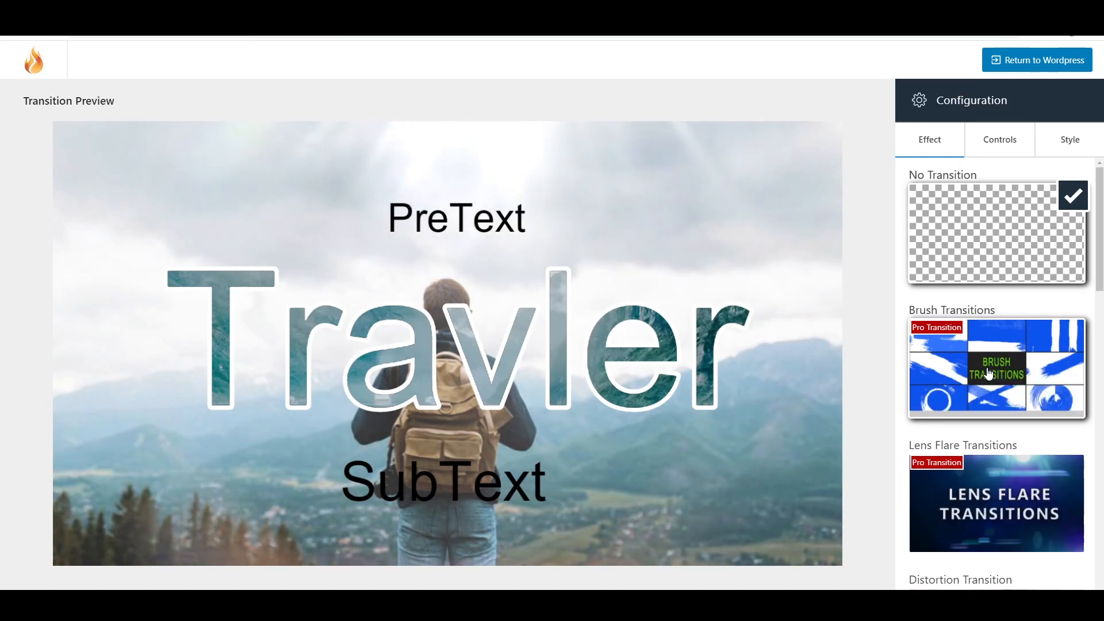
pyautogui.scroll(-2, 989, 374)
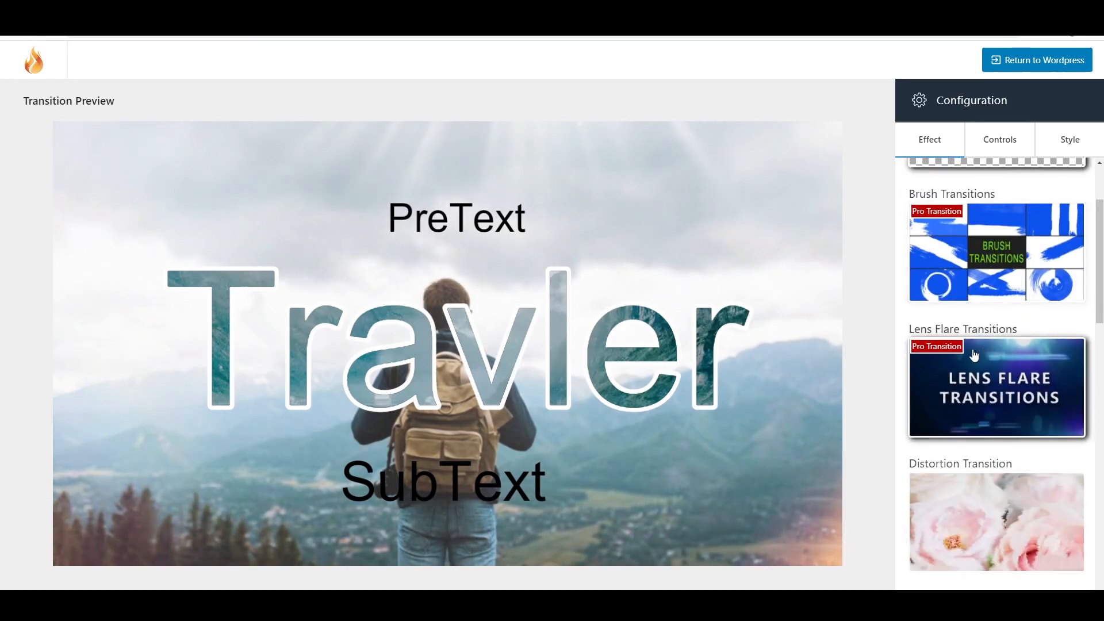
pyautogui.click(1017, 287)
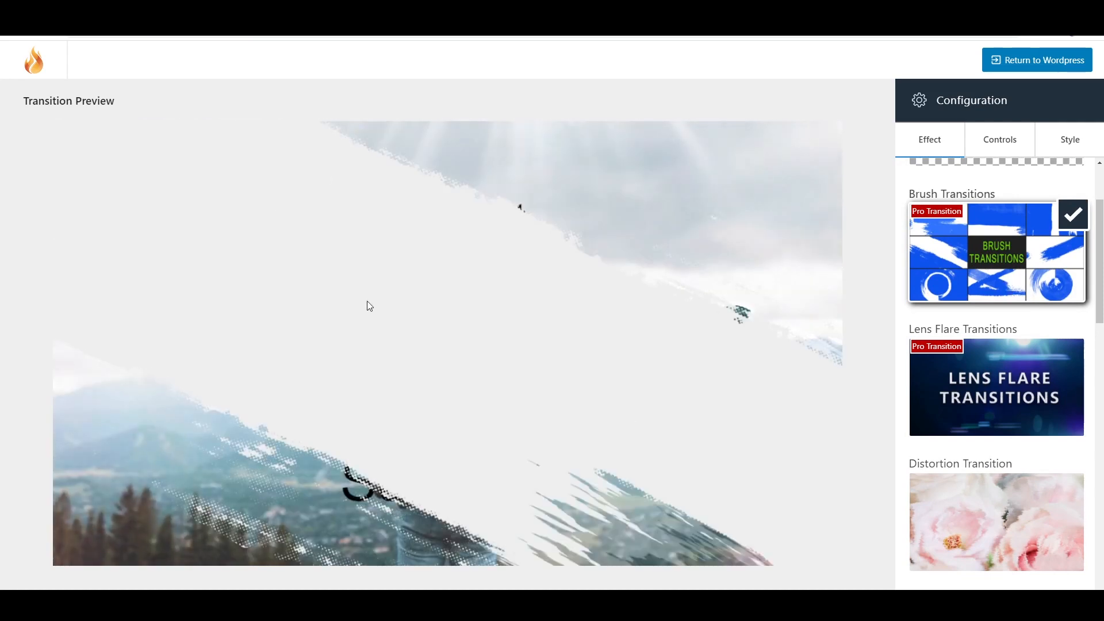
# Step: Set the brush transition's style to the second Circles pattern after trying the second Random pattern
pyautogui.click(1072, 151)
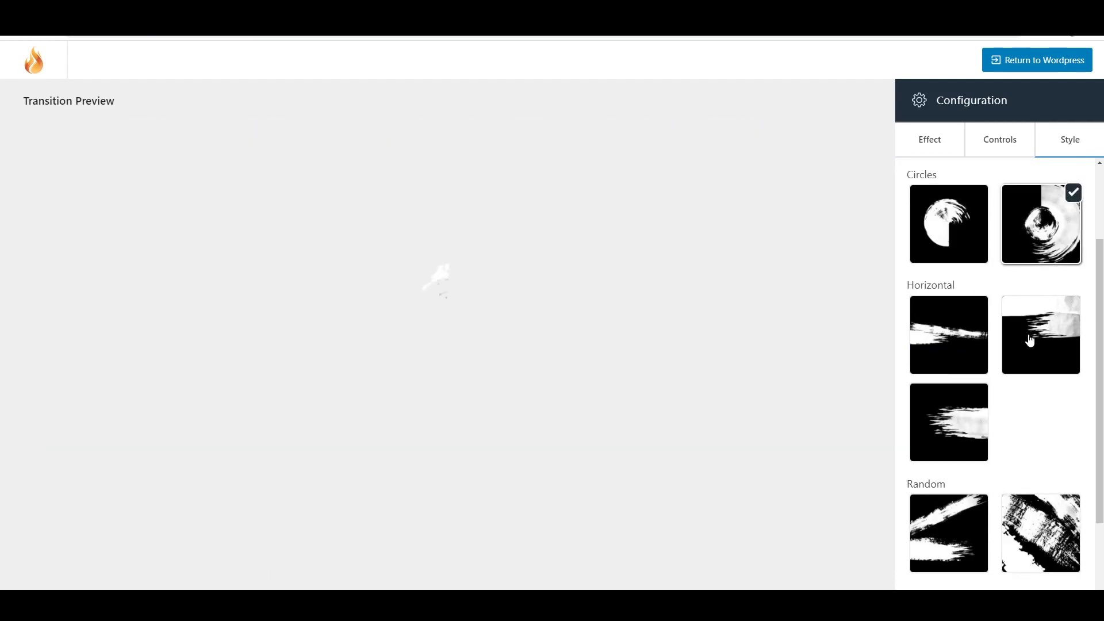
pyautogui.scroll(-2, 1016, 452)
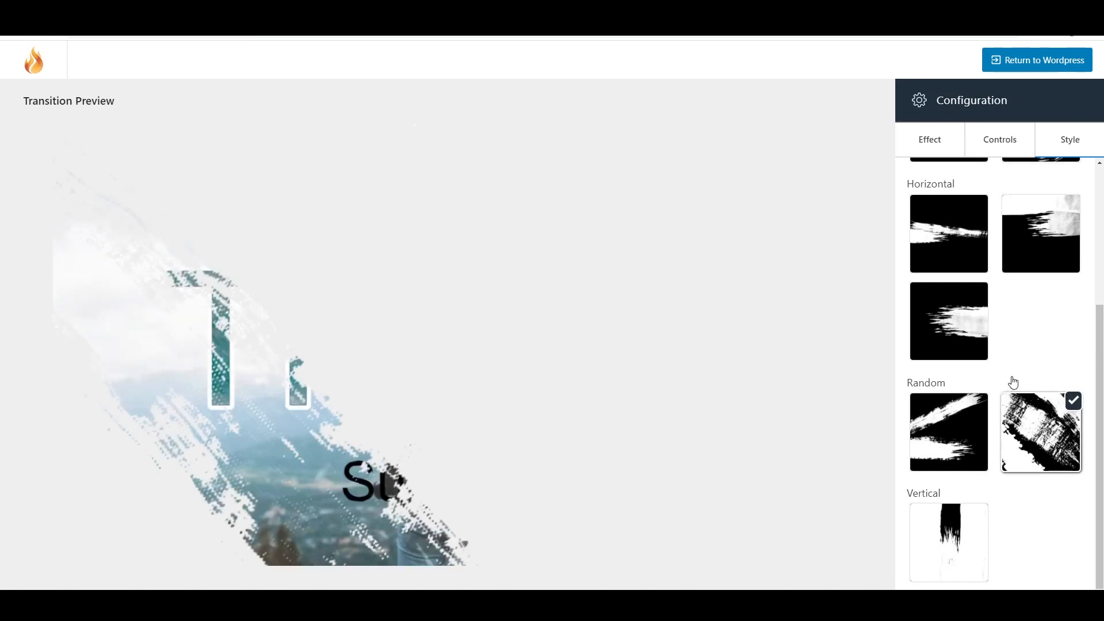
pyautogui.scroll(4, 1011, 384)
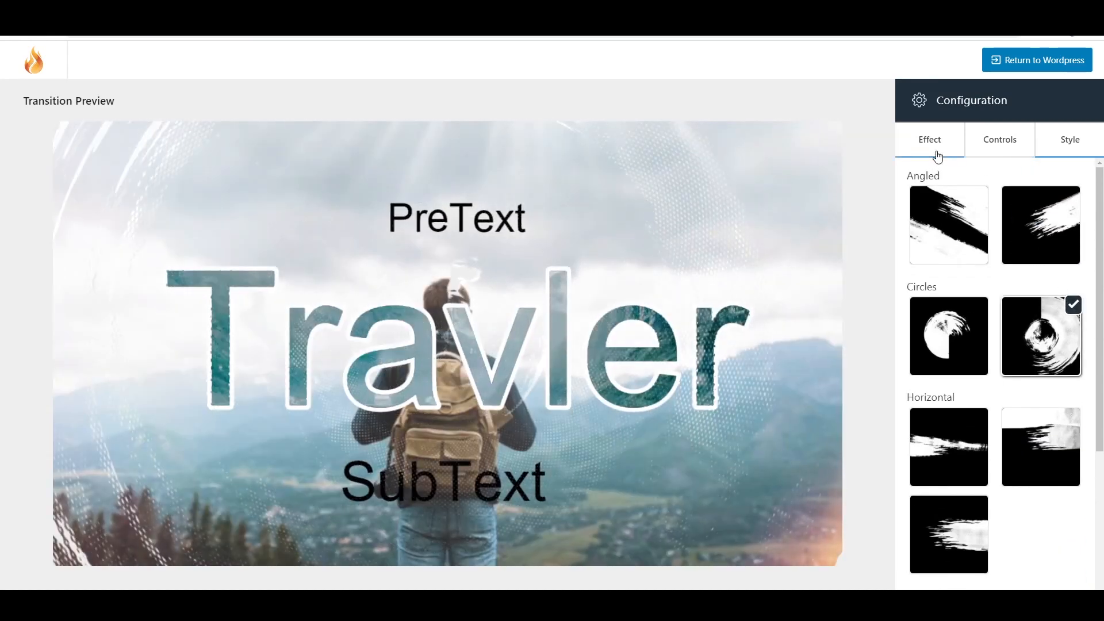
pyautogui.click(936, 151)
pyautogui.scroll(-15, 999, 246)
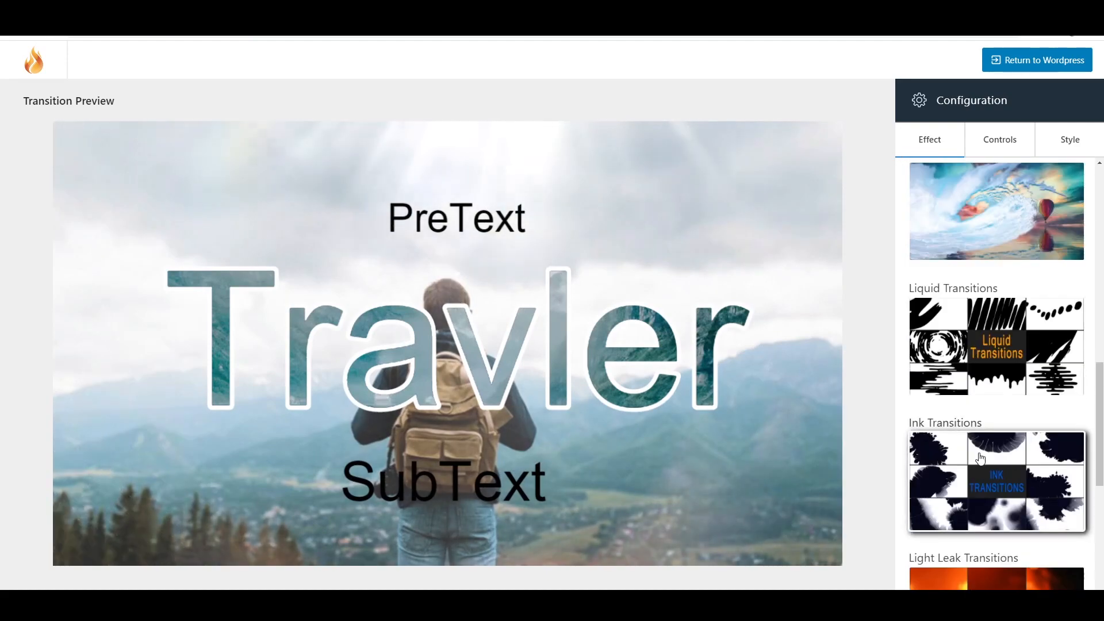
pyautogui.scroll(8, 978, 424)
pyautogui.scroll(7, 977, 424)
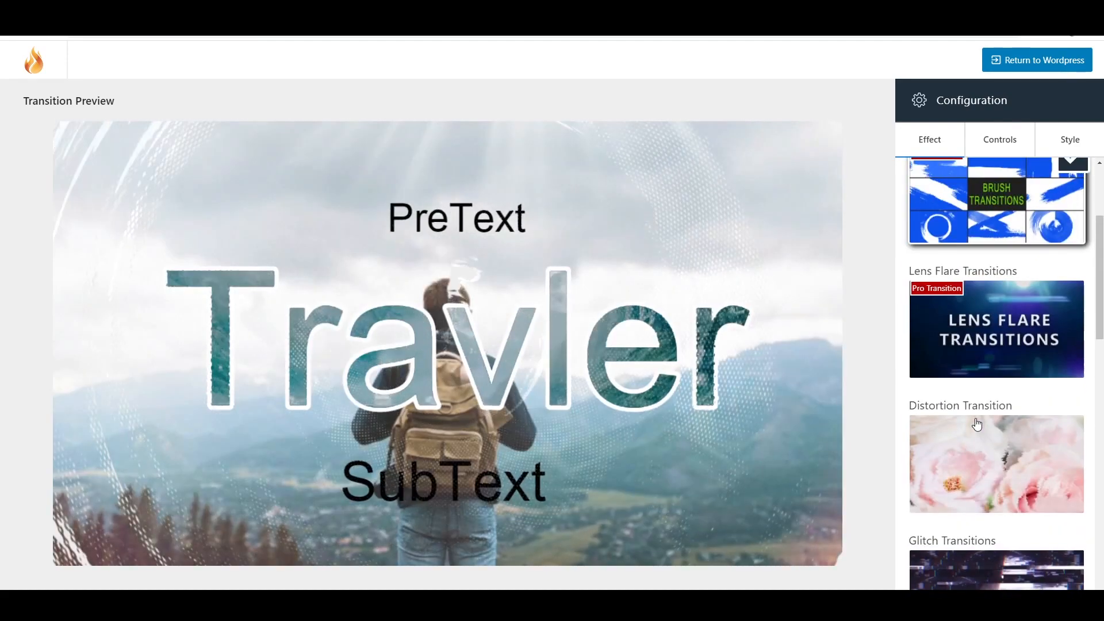
# Step: Return to the WordPress post, update it and open its preview in a new tab
pyautogui.click(1047, 67)
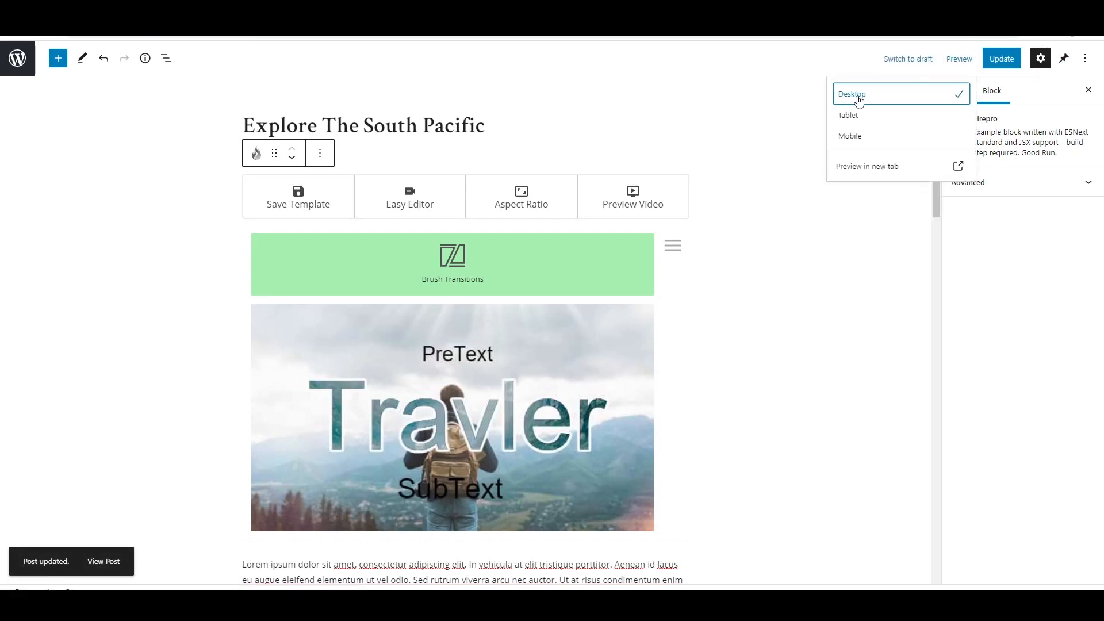
pyautogui.click(857, 168)
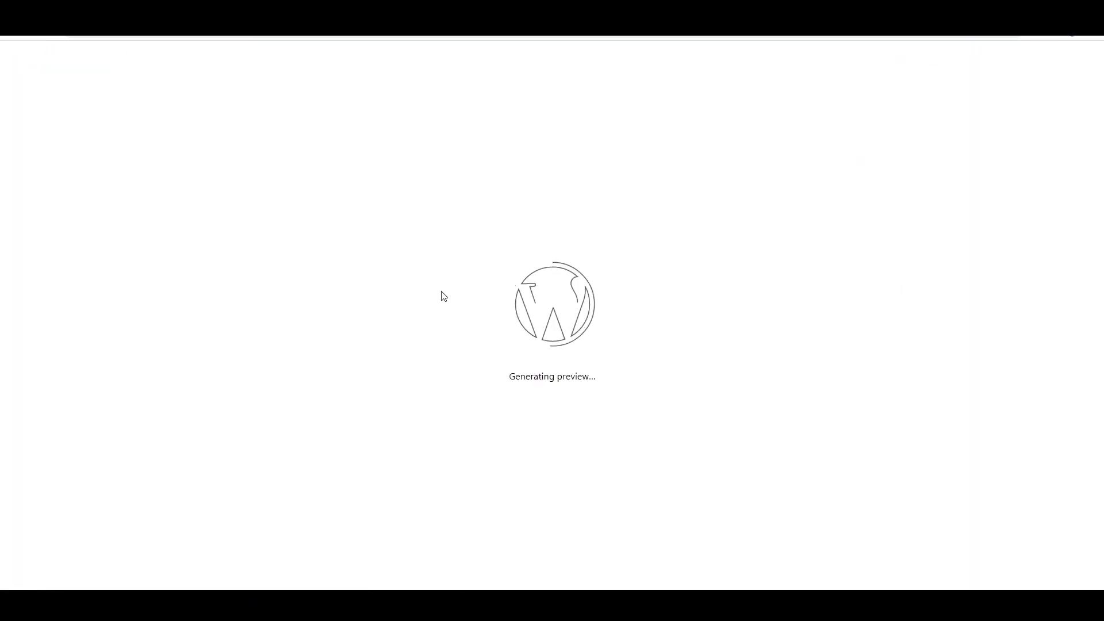